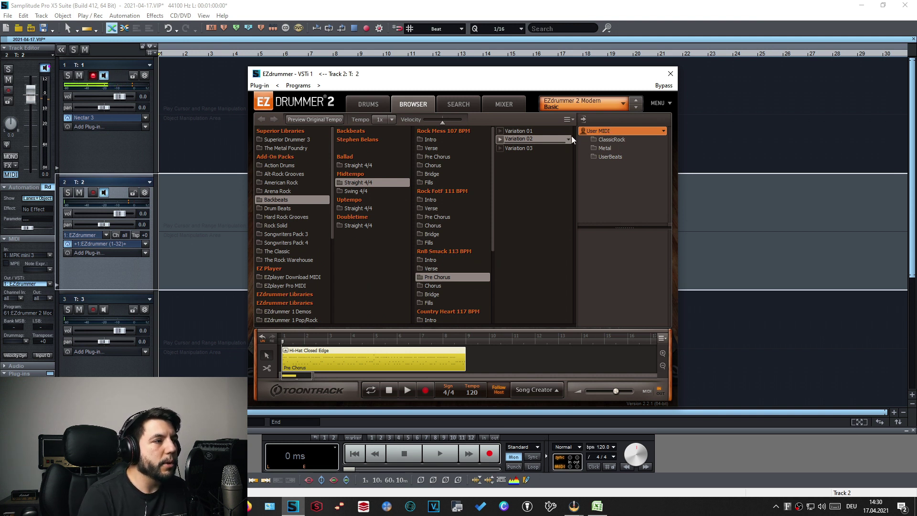
- Add a new folder under User MIDI with the default name, and remove it again
{"action": "right_click", "coordinate": [616, 130]}
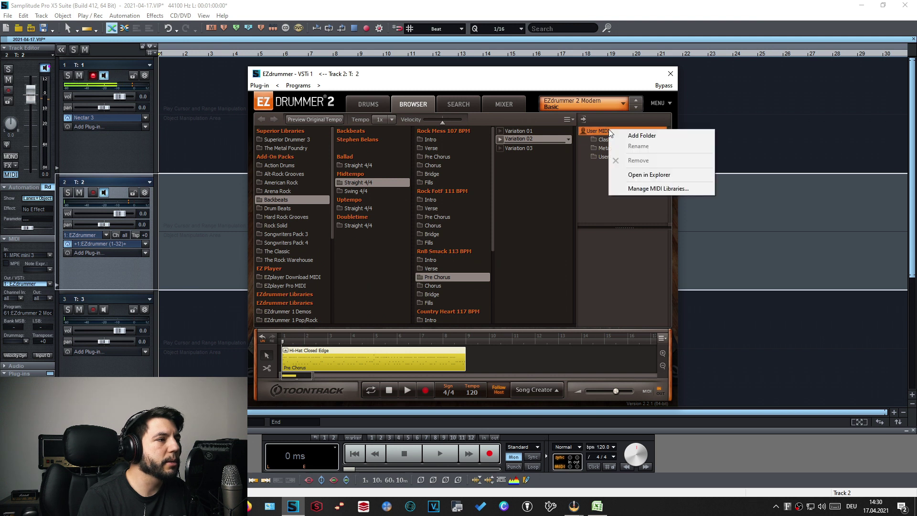
{"action": "left_click", "coordinate": [642, 136]}
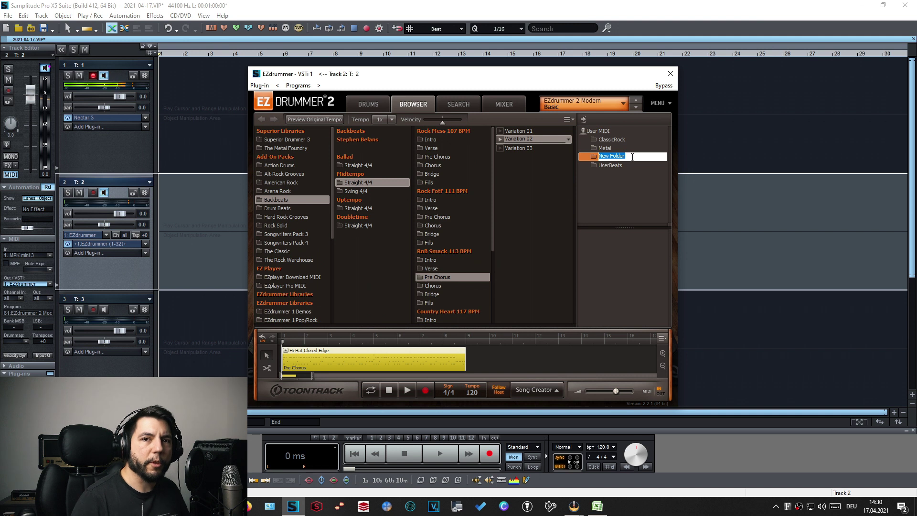
{"action": "key", "text": "Return"}
{"action": "right_click", "coordinate": [617, 158]}
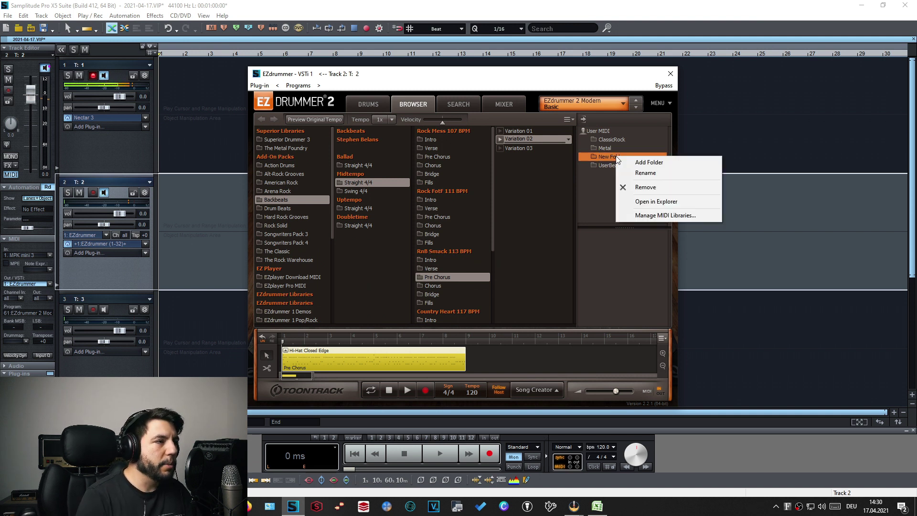
{"action": "left_click", "coordinate": [662, 187]}
{"action": "left_click", "coordinate": [546, 165]}
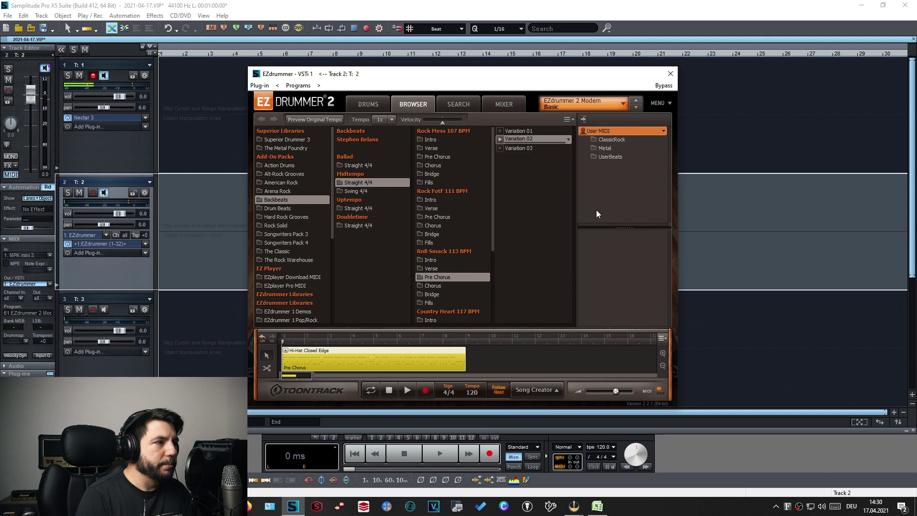
- Create a subfolder named 140BMP inside the ClassicRock folder of User MIDI
{"action": "left_click", "coordinate": [614, 141]}
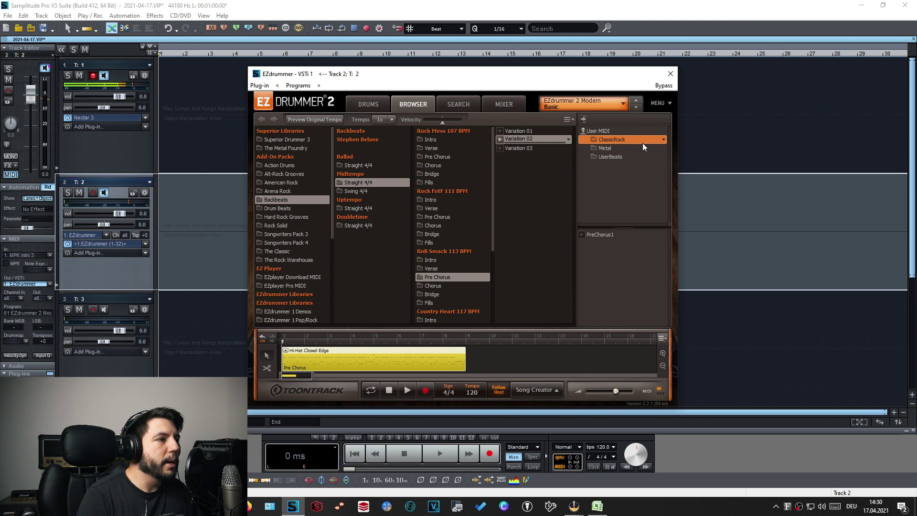
{"action": "left_click", "coordinate": [664, 140]}
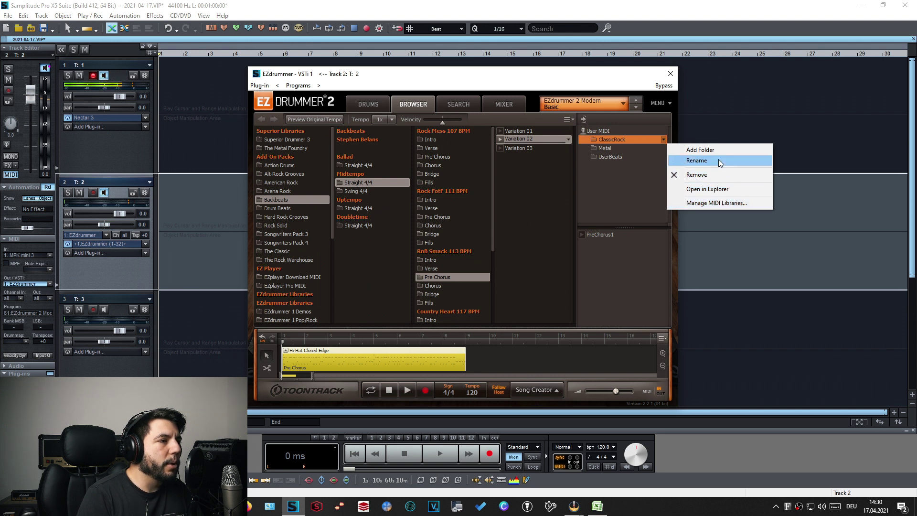
{"action": "left_click", "coordinate": [623, 183]}
{"action": "right_click", "coordinate": [630, 139]}
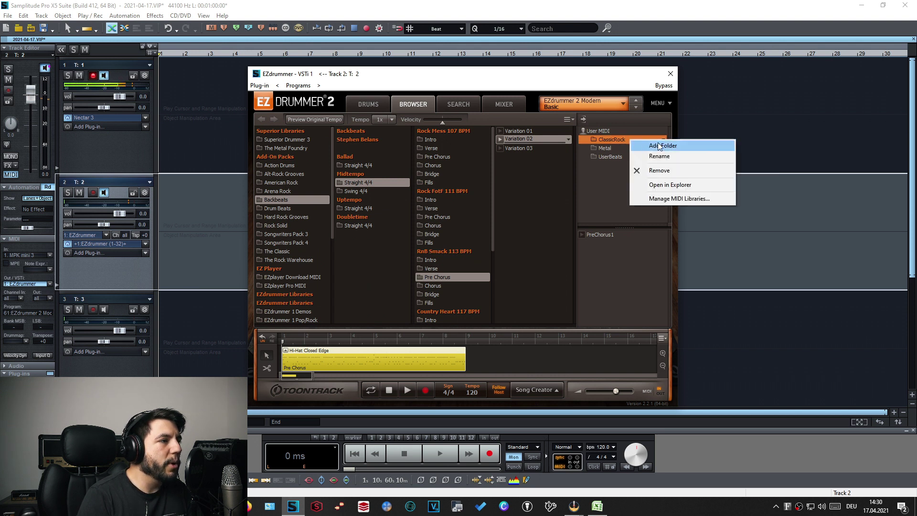
{"action": "left_click", "coordinate": [661, 145]}
{"action": "left_click", "coordinate": [608, 196]}
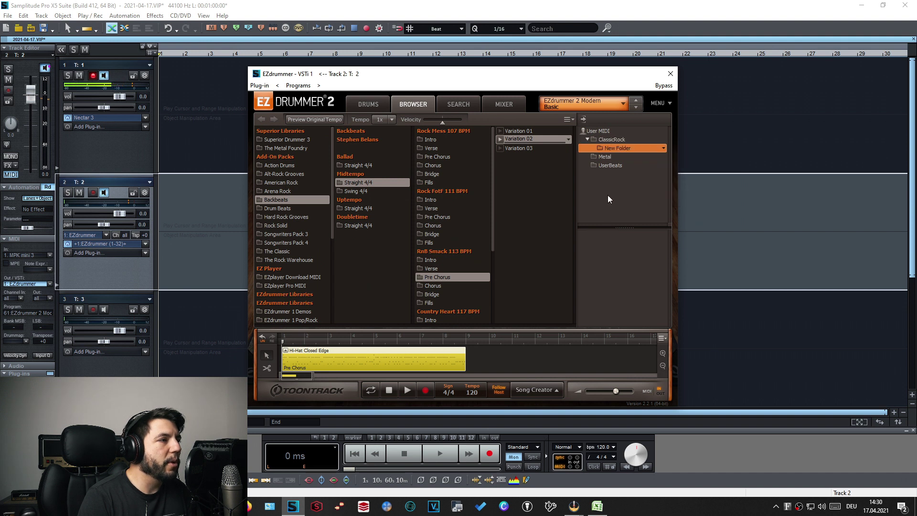
{"action": "right_click", "coordinate": [615, 149]}
{"action": "left_click", "coordinate": [639, 161]}
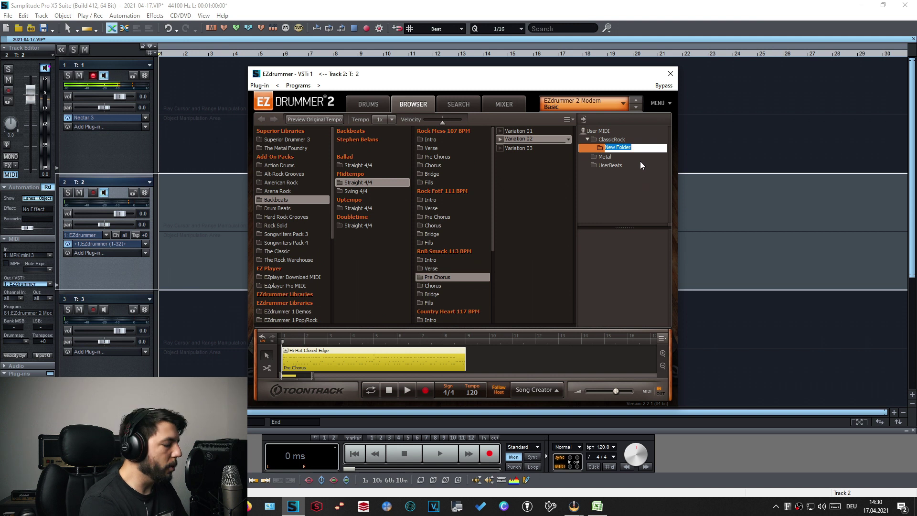
{"action": "type", "text": "140BMP"}
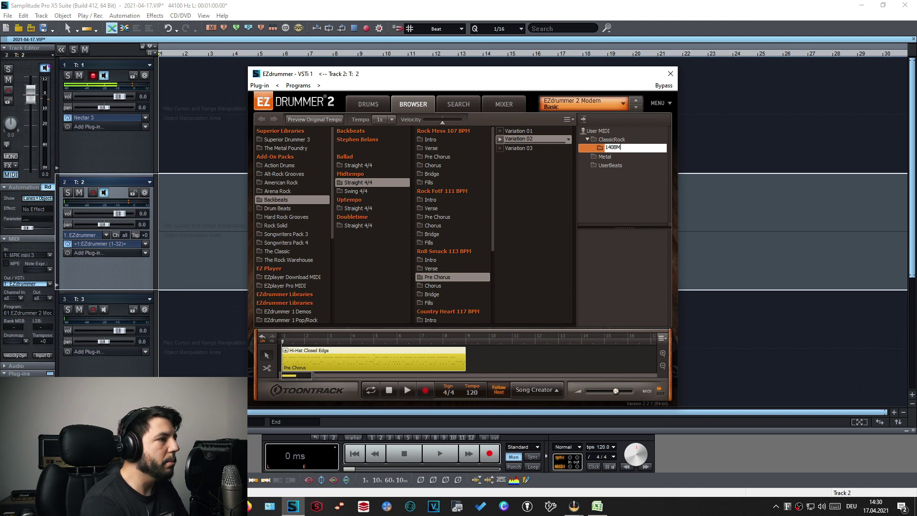
{"action": "key", "text": "Return"}
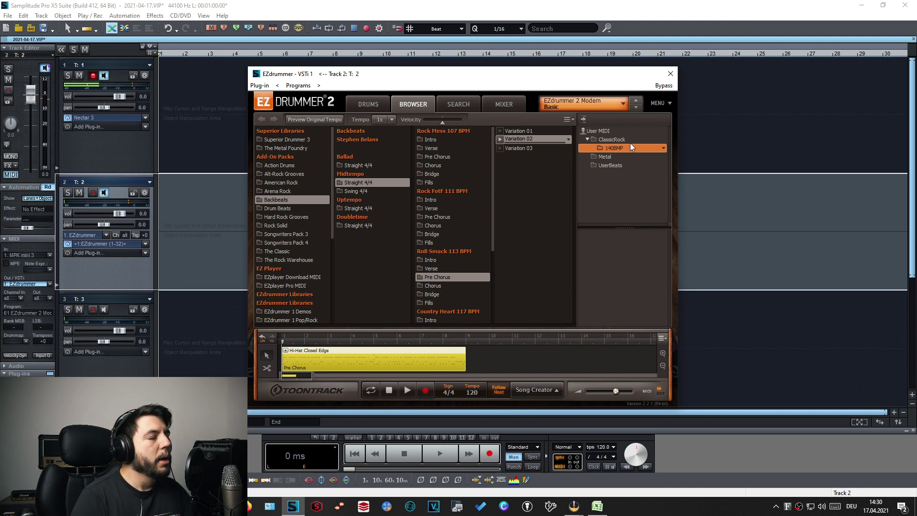
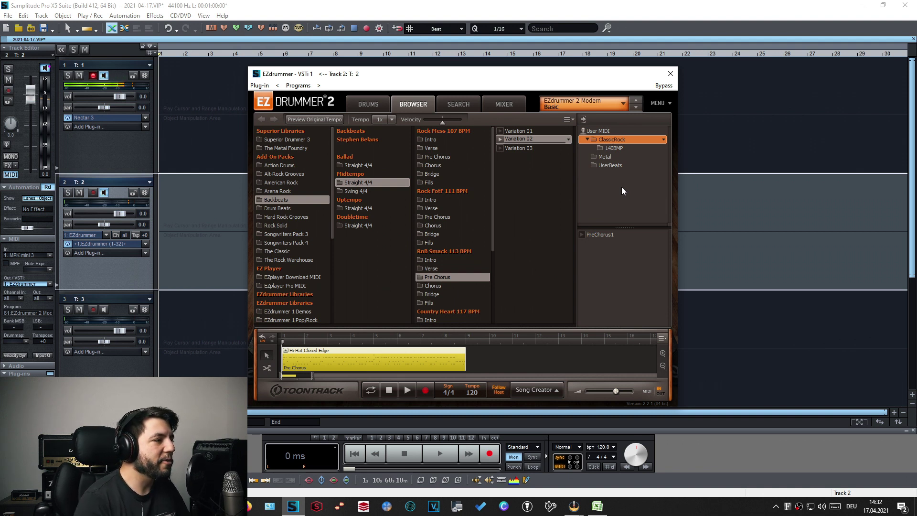
- Play and stop the Pre Chorus block in the timeline, and look through the User MIDI folders
{"action": "left_click", "coordinate": [408, 388]}
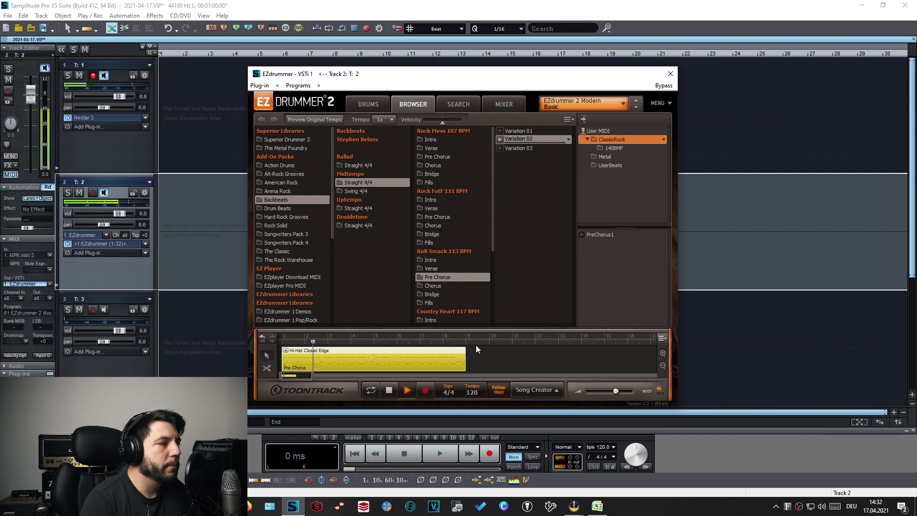
{"action": "left_click", "coordinate": [389, 389]}
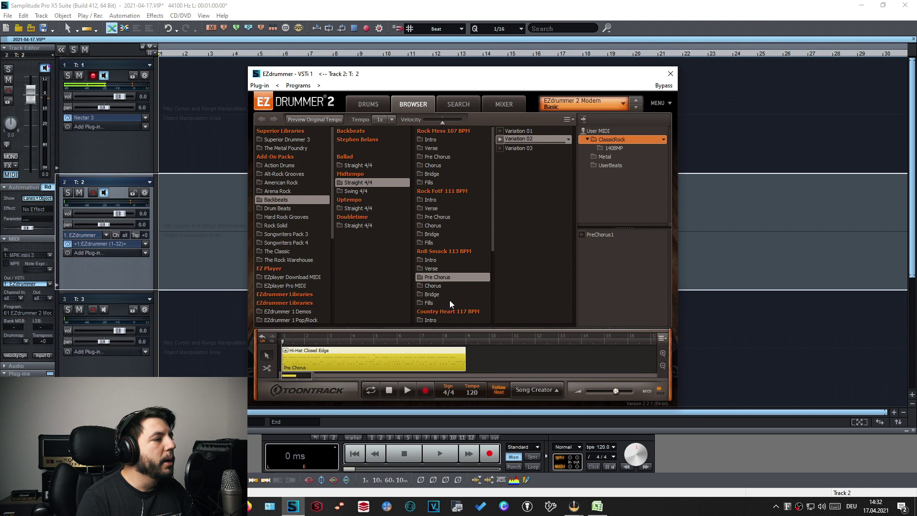
{"action": "left_click", "coordinate": [607, 131]}
{"action": "left_click", "coordinate": [609, 139]}
{"action": "left_click", "coordinate": [612, 148]}
{"action": "left_click", "coordinate": [614, 156]}
{"action": "left_click", "coordinate": [616, 165]}
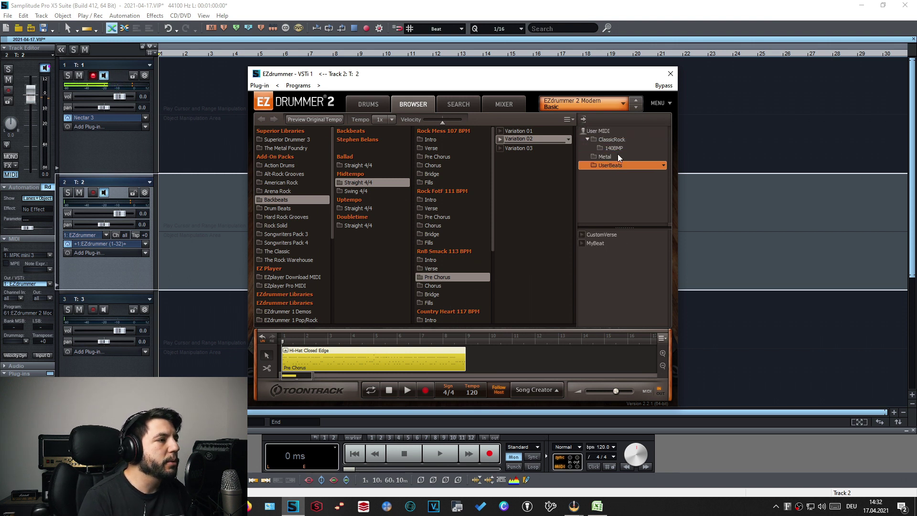
{"action": "left_click", "coordinate": [612, 131]}
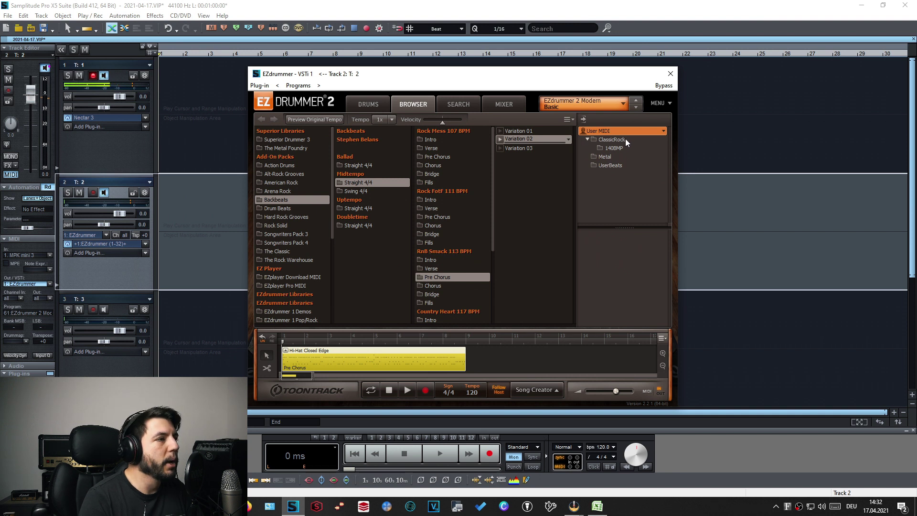
- Add the Pre Chorus block from the timeline to the top-level User MIDI folder
{"action": "left_click", "coordinate": [623, 139]}
{"action": "right_click", "coordinate": [404, 359]}
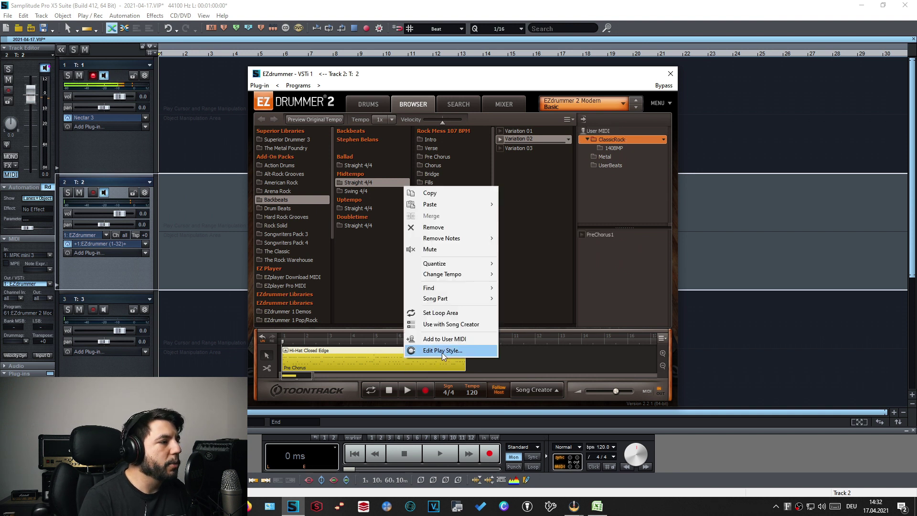
{"action": "left_click", "coordinate": [461, 342]}
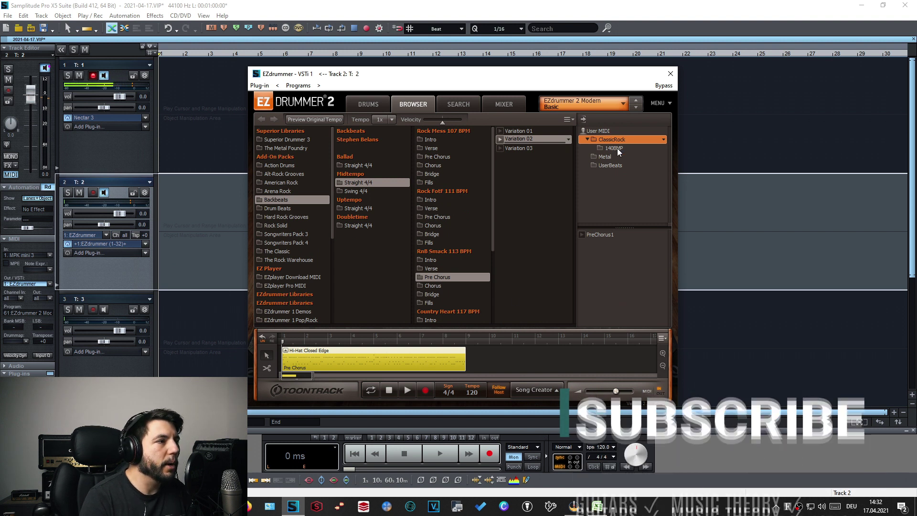
{"action": "left_click", "coordinate": [604, 132]}
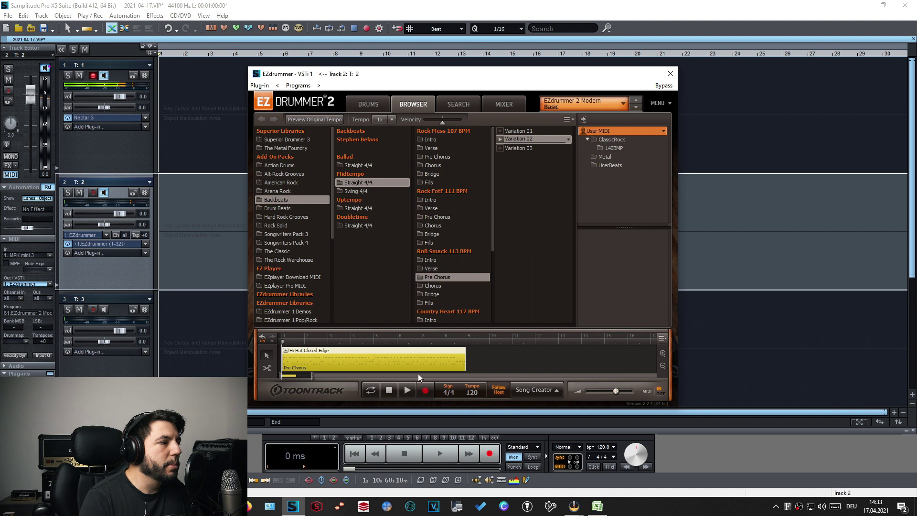
{"action": "right_click", "coordinate": [398, 358]}
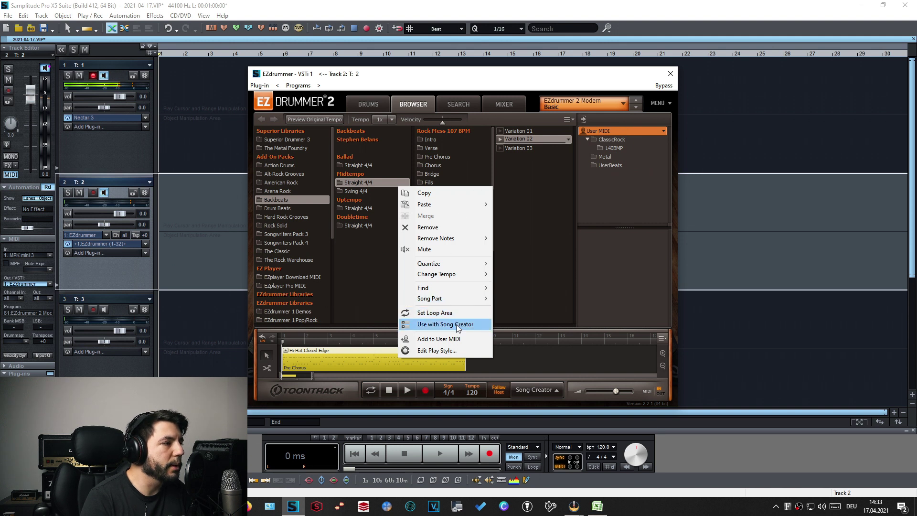
{"action": "left_click", "coordinate": [452, 340]}
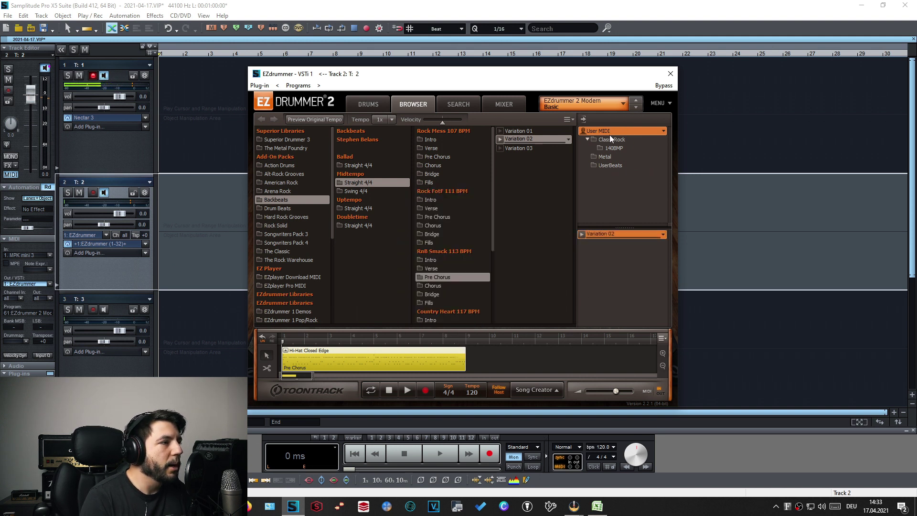
- Rename the Variation 02 groove in User MIDI as Bridge
{"action": "right_click", "coordinate": [617, 233]}
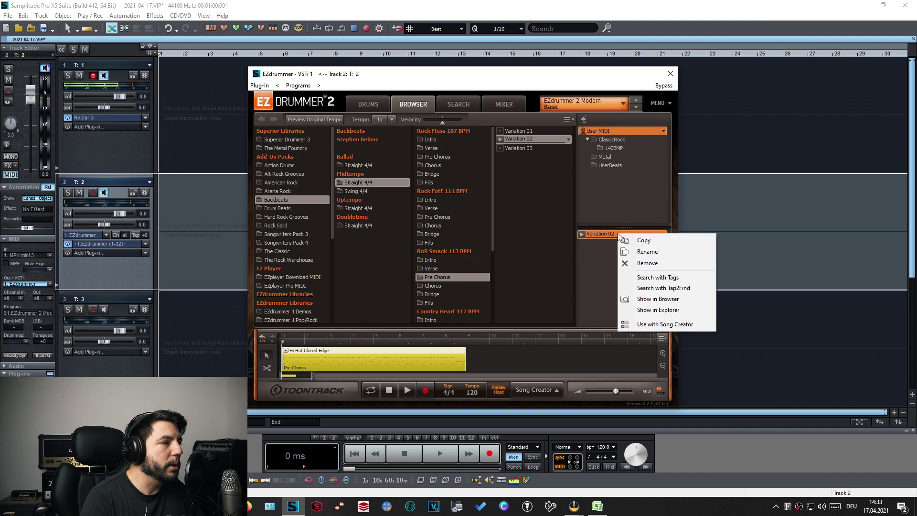
{"action": "left_click", "coordinate": [660, 250]}
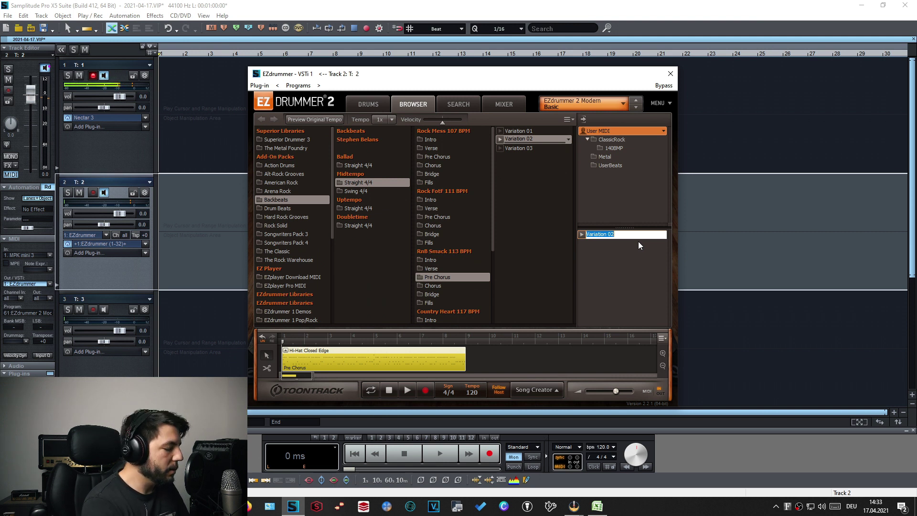
{"action": "type", "text": "Bridge"}
{"action": "key", "text": "Return"}
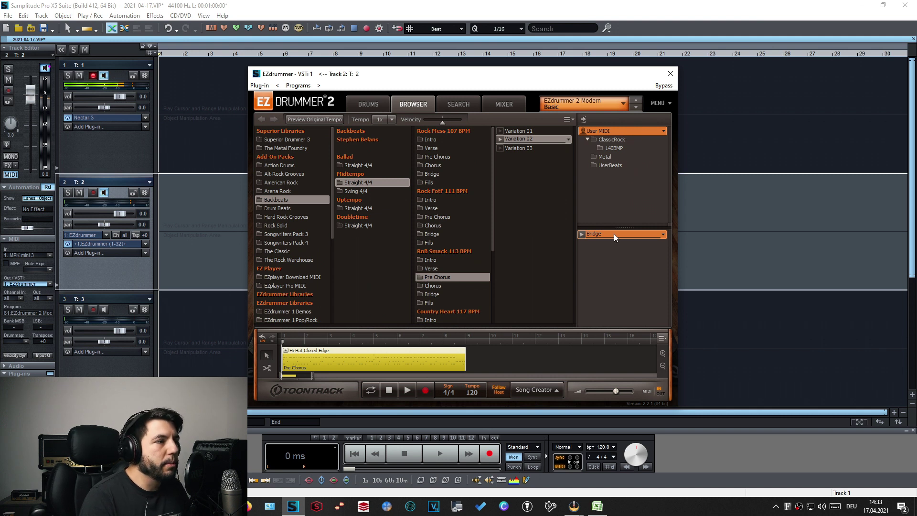
- Move the Bridge groove into ClassicRock's 140BMP subfolder and check the contents of both folders
{"action": "left_click_drag", "start_coordinate": [620, 236], "coordinate": [617, 193]}
{"action": "left_click_drag", "start_coordinate": [622, 154], "coordinate": [629, 136]}
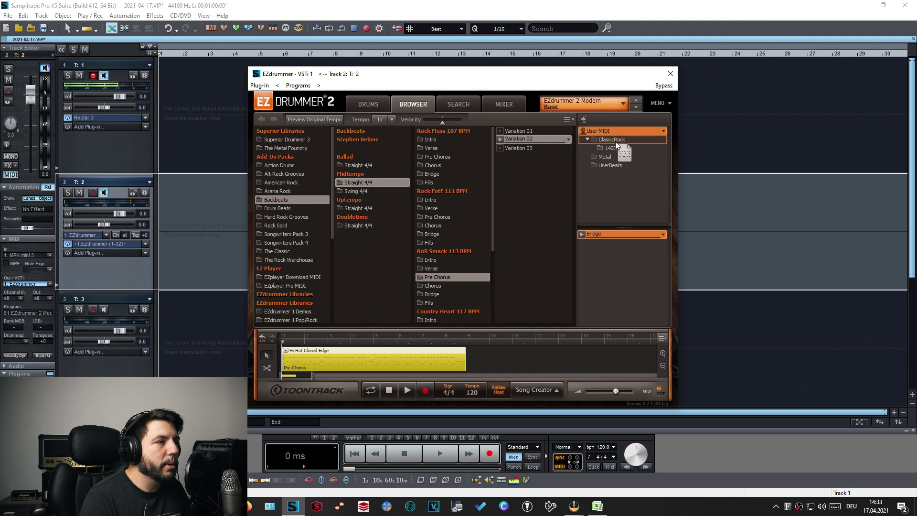
{"action": "left_click_drag", "start_coordinate": [635, 139], "coordinate": [624, 146]}
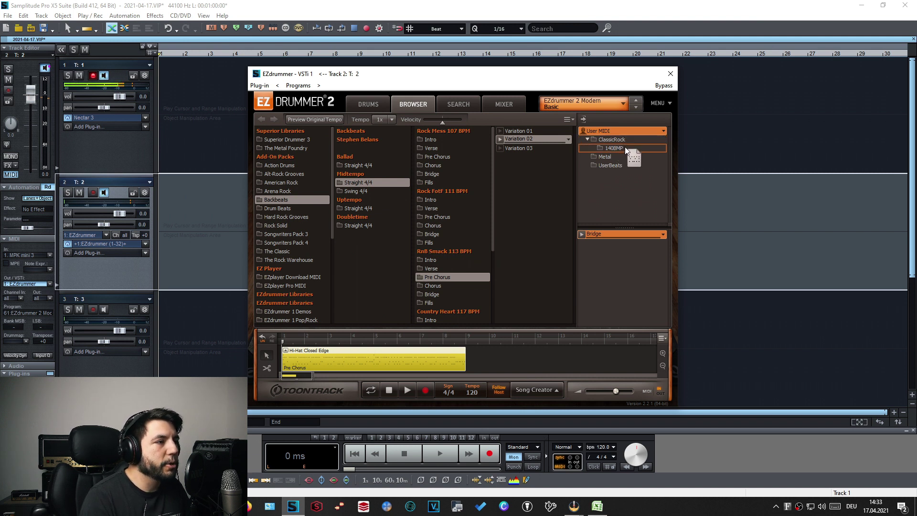
{"action": "left_click_drag", "start_coordinate": [623, 147], "coordinate": [623, 147]}
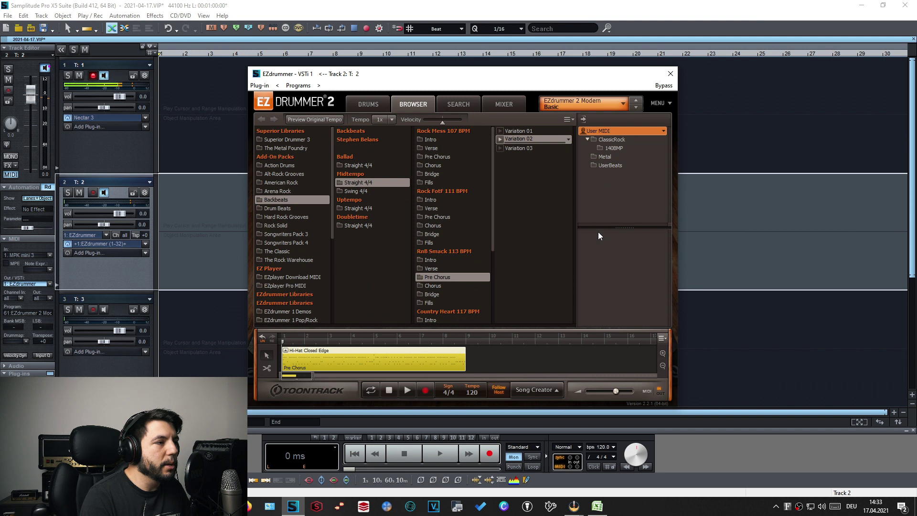
{"action": "left_click", "coordinate": [609, 139]}
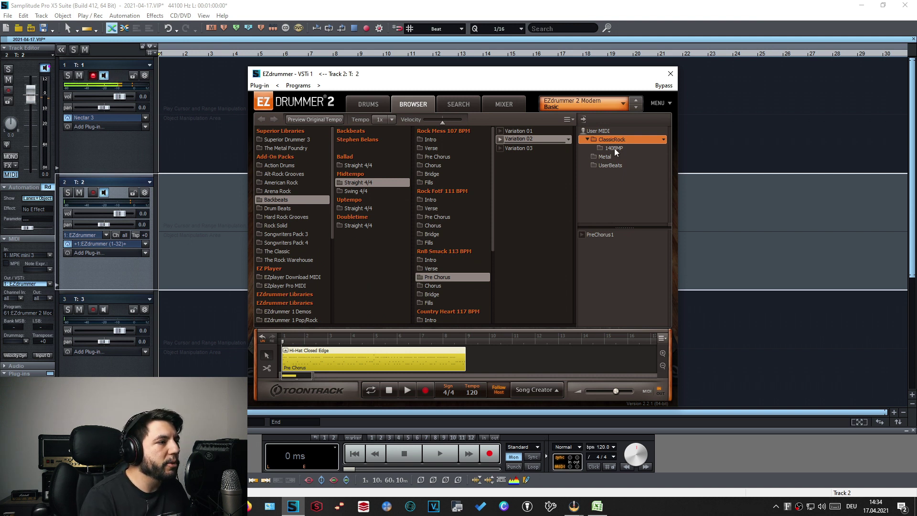
{"action": "left_click", "coordinate": [612, 148]}
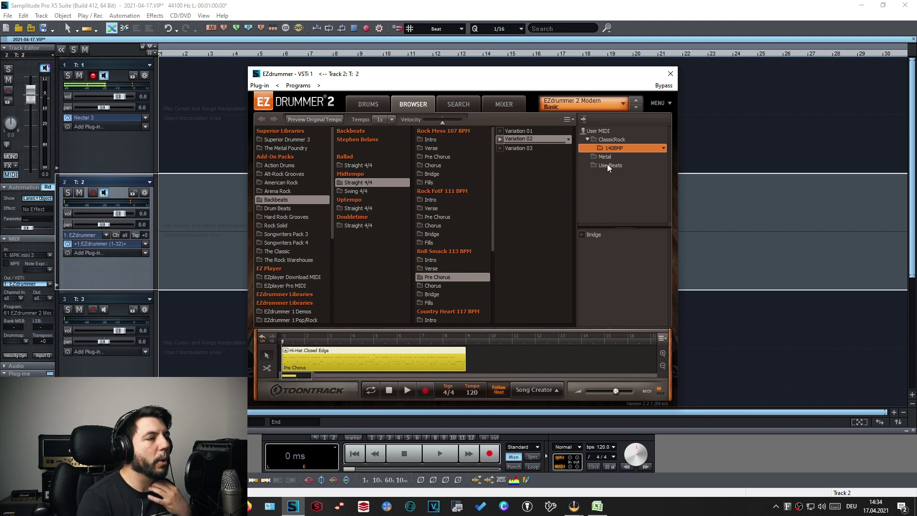
{"action": "left_click", "coordinate": [616, 140]}
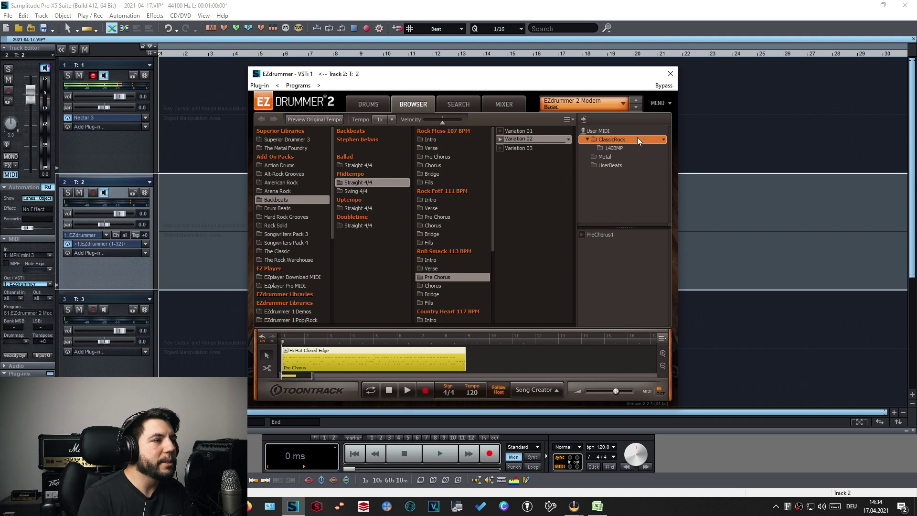
{"action": "left_click", "coordinate": [614, 148]}
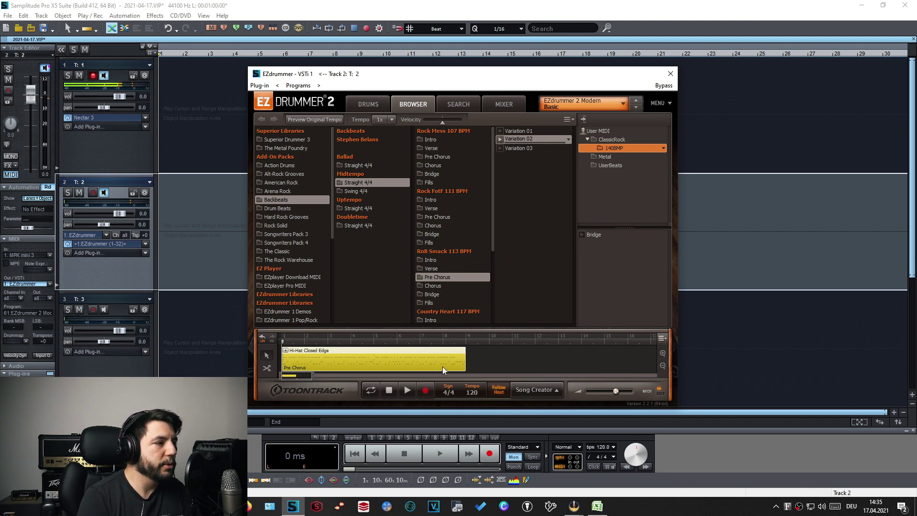
- View the Edit Play Style window for the Pre Chorus block and close it again
{"action": "double_click", "coordinate": [419, 357]}
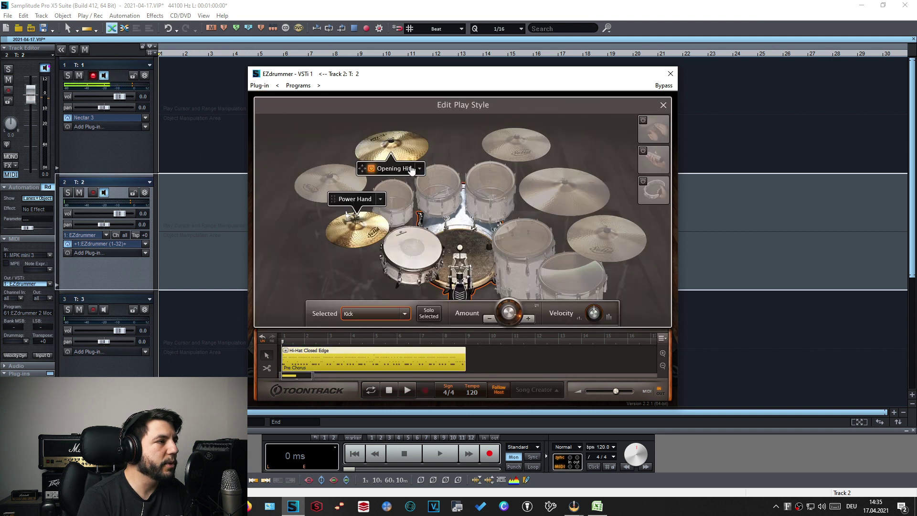
{"action": "left_click", "coordinate": [663, 106]}
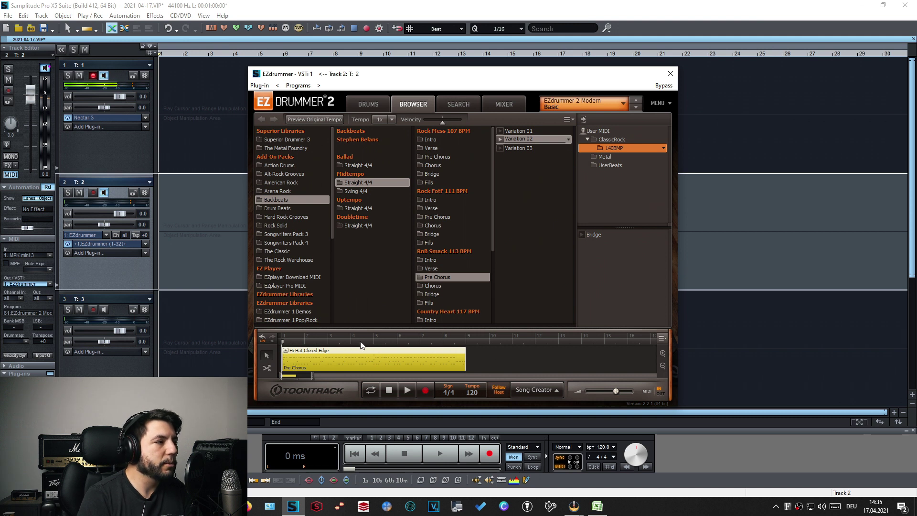
- Reposition the EZdrummer plug-in window to uncover more of the arrangement
{"action": "left_click", "coordinate": [596, 506]}
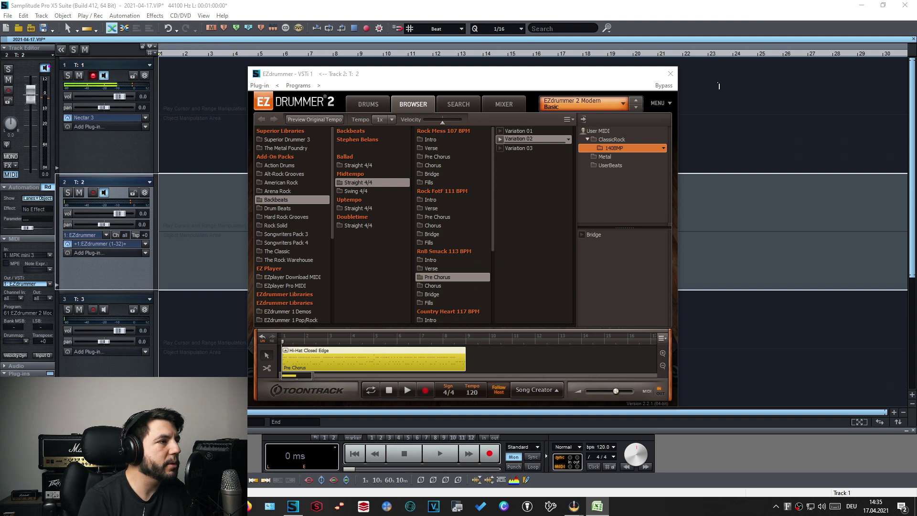
{"action": "left_click_drag", "start_coordinate": [537, 74], "coordinate": [470, 71]}
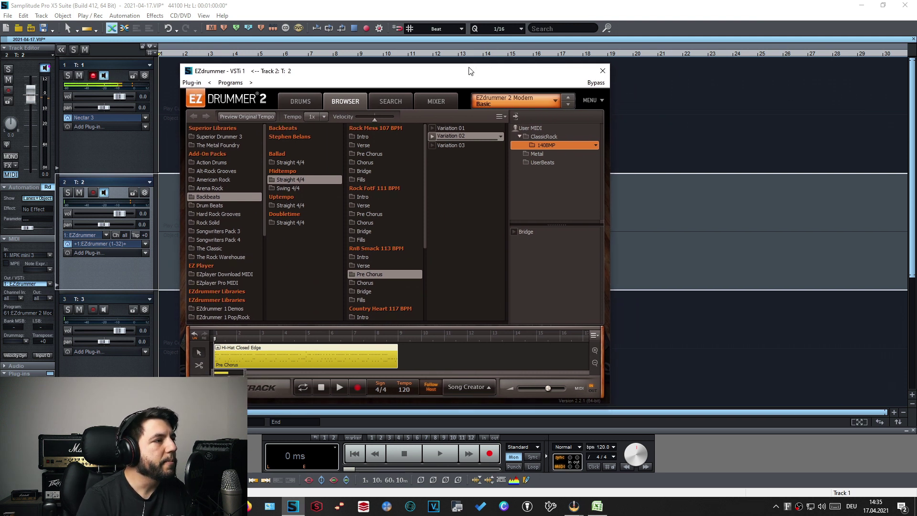
- Open the User MIDI folder in Explorer from EZdrummer and place its window clear of the plug-in's folder list
{"action": "left_click", "coordinate": [531, 127]}
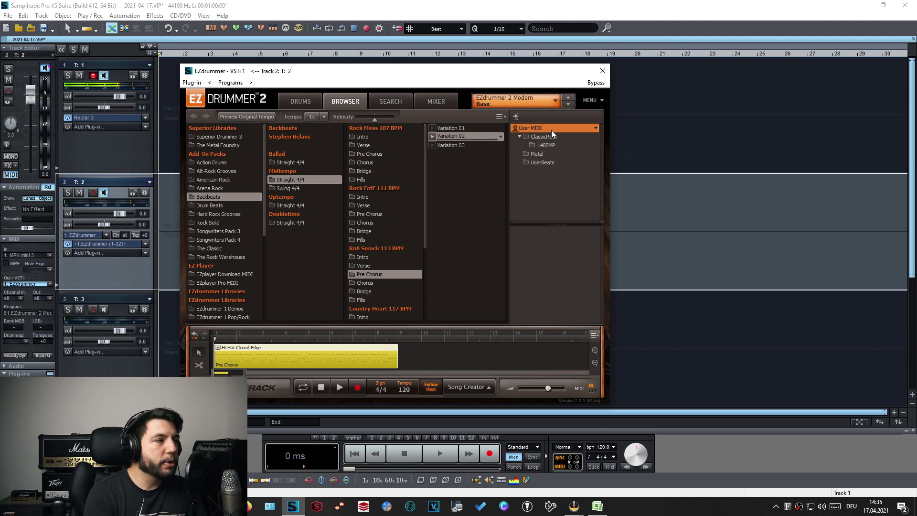
{"action": "right_click", "coordinate": [552, 127]}
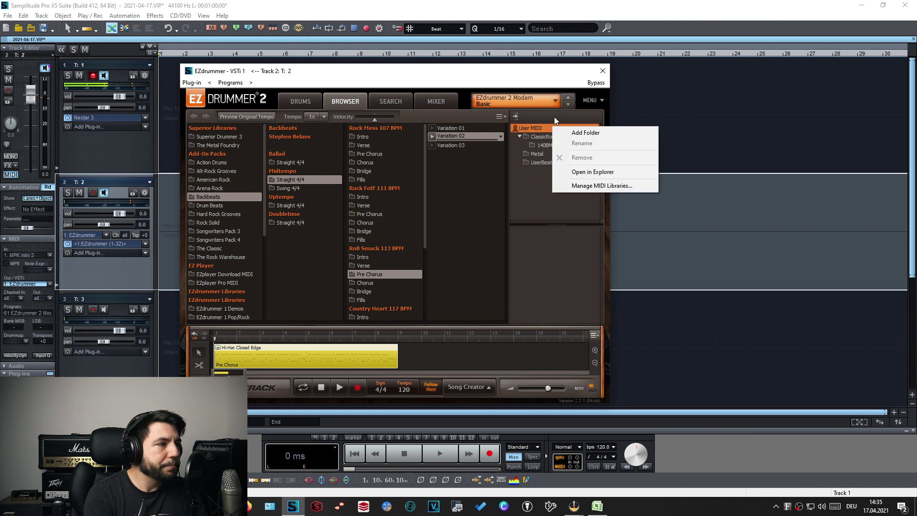
{"action": "left_click", "coordinate": [592, 173]}
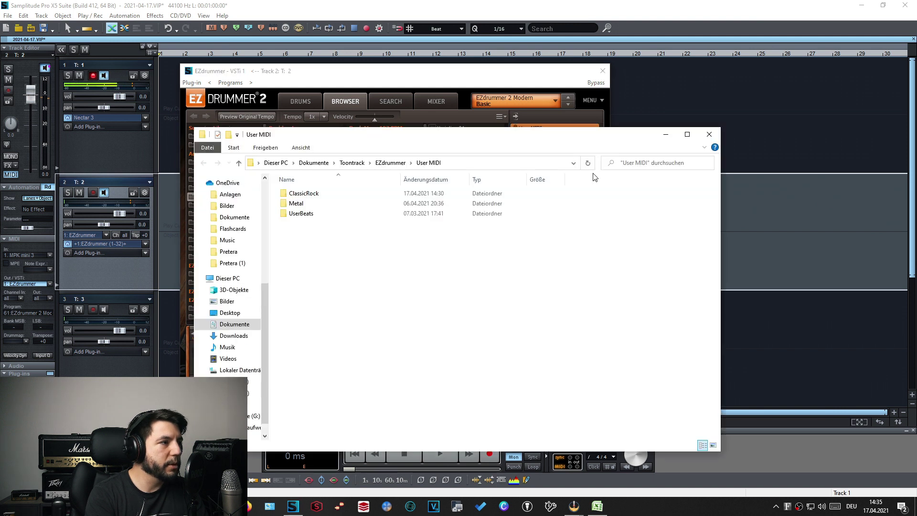
{"action": "left_click_drag", "start_coordinate": [418, 117], "coordinate": [430, 160]}
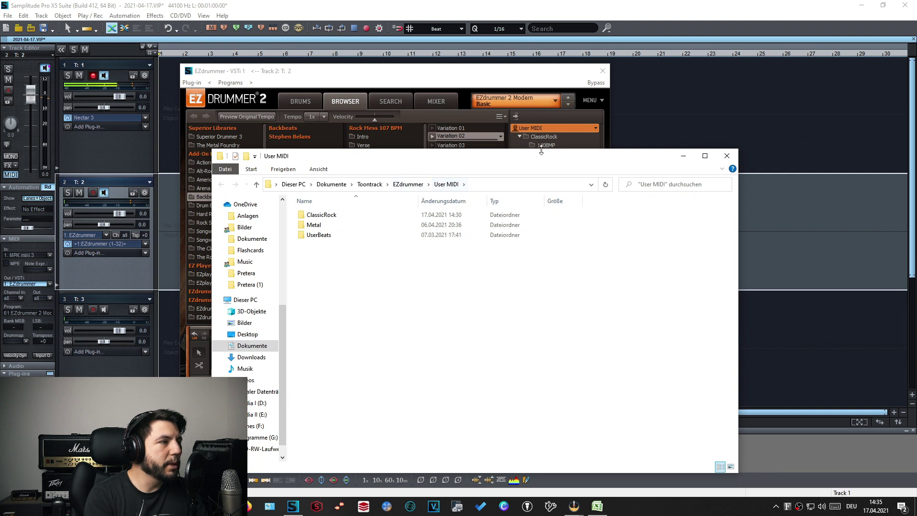
{"action": "left_click", "coordinate": [458, 150]}
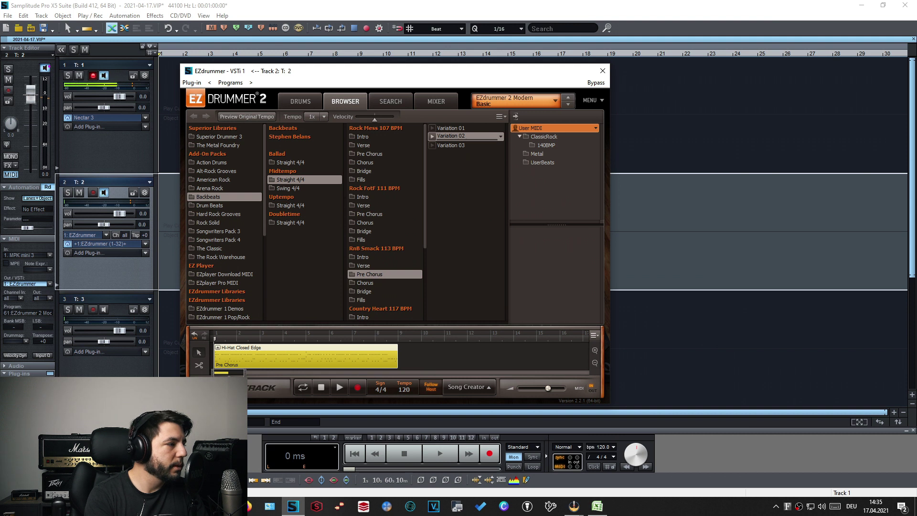
{"action": "left_click", "coordinate": [287, 457]}
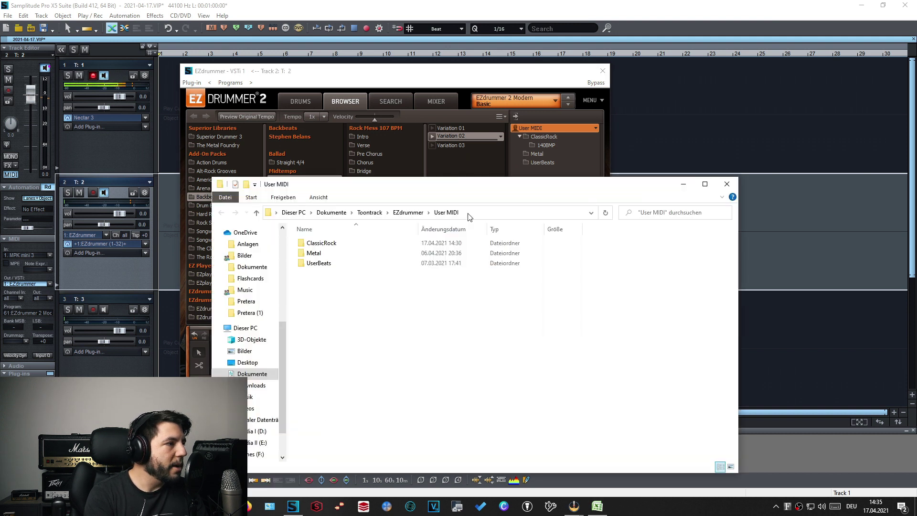
{"action": "left_click_drag", "start_coordinate": [475, 190], "coordinate": [503, 216]}
- Browse into ClassicRock and its 140BMP subfolder in Explorer to examine the stored MIDI files
{"action": "left_click", "coordinate": [367, 270]}
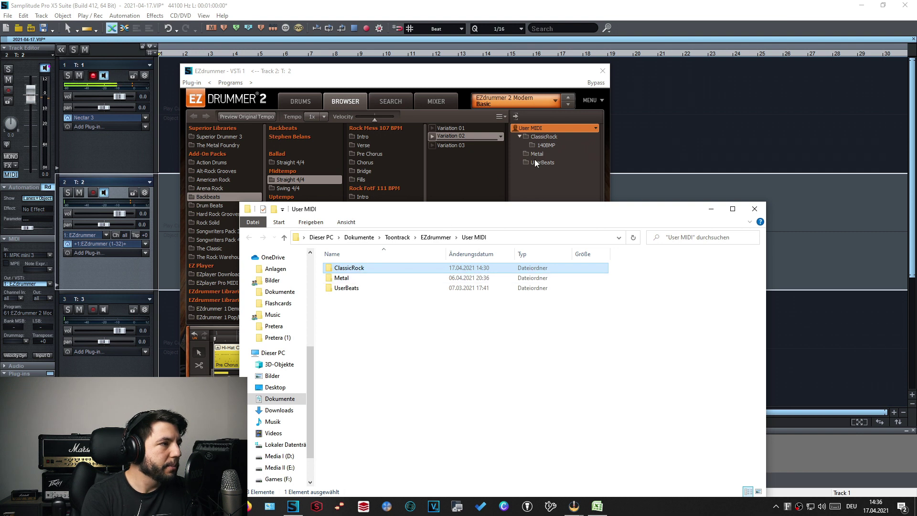
{"action": "mouse_move", "coordinate": [365, 281]}
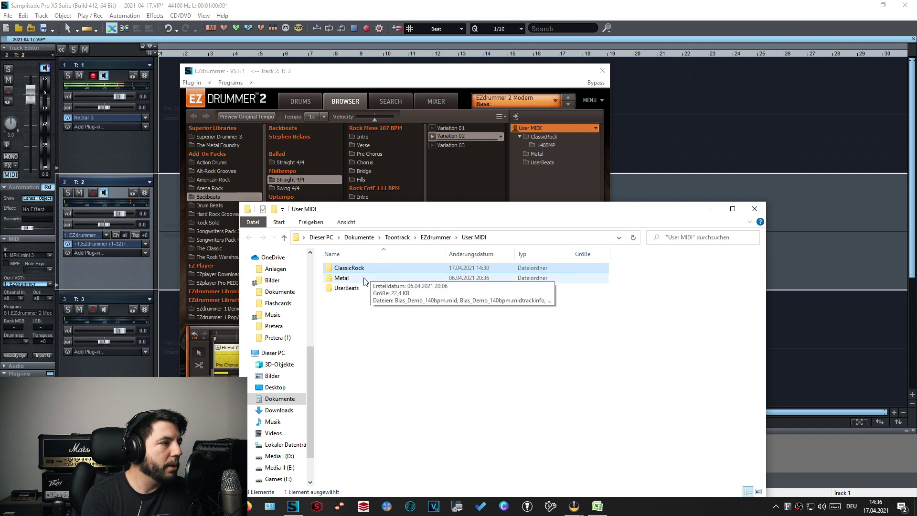
{"action": "double_click", "coordinate": [342, 268]}
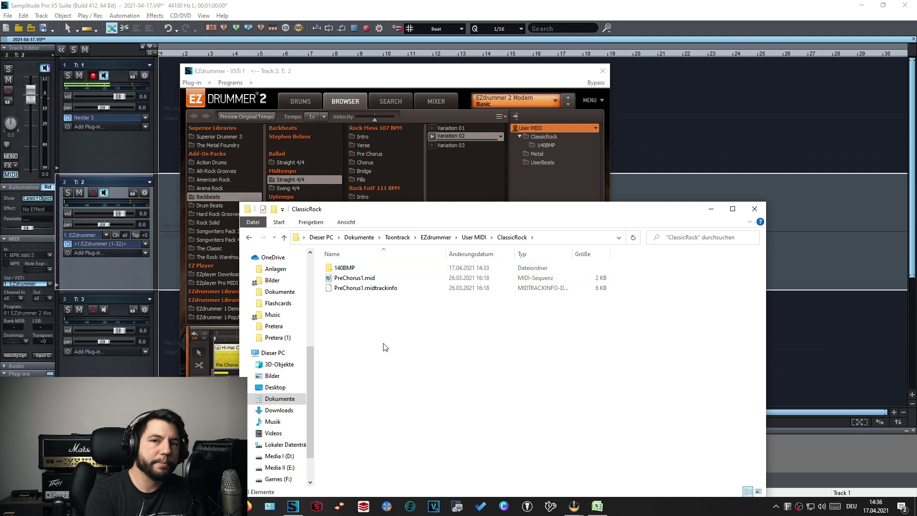
{"action": "double_click", "coordinate": [362, 268]}
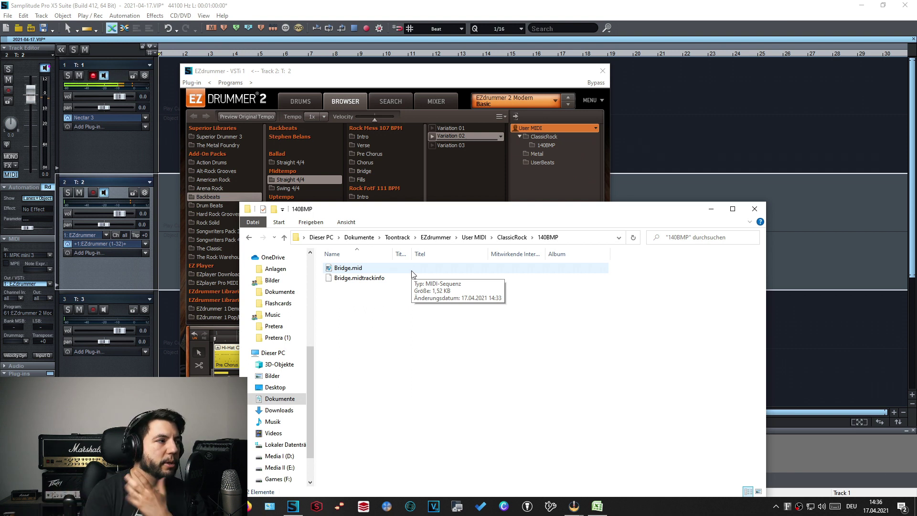
- Import Bridge.mid from Explorer onto track 2, mixed to a single VIP track, and align the object with the project start
{"action": "left_click_drag", "start_coordinate": [337, 71], "coordinate": [547, 60]}
{"action": "mouse_move", "coordinate": [252, 506]}
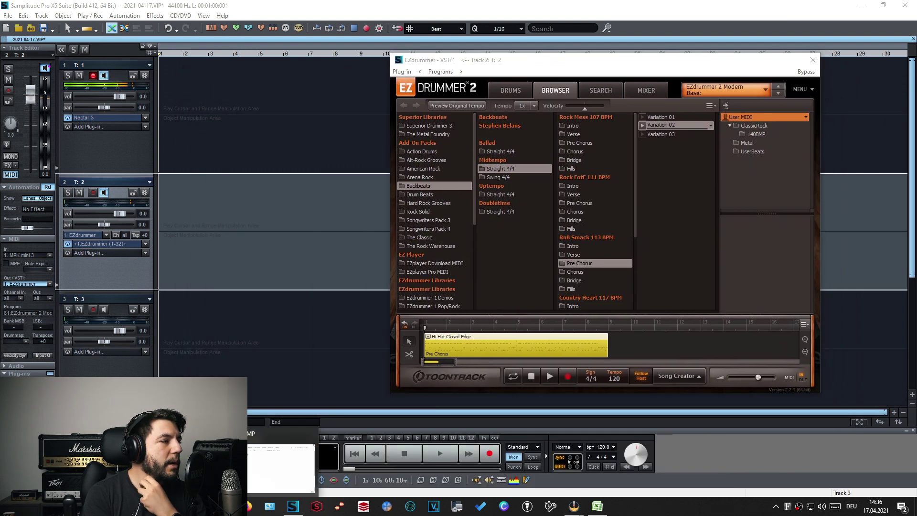
{"action": "left_click", "coordinate": [268, 479]}
{"action": "left_click_drag", "start_coordinate": [410, 212], "coordinate": [488, 234]}
{"action": "left_click_drag", "start_coordinate": [432, 290], "coordinate": [178, 228]}
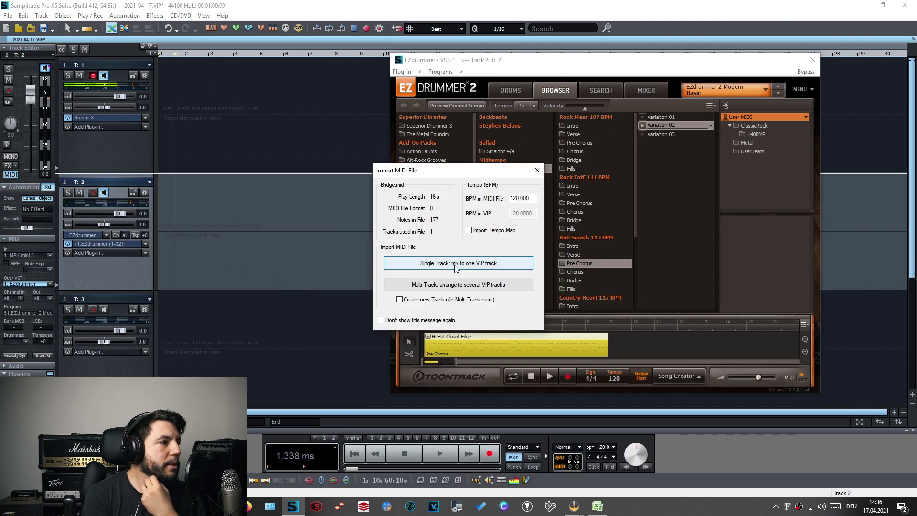
{"action": "left_click", "coordinate": [462, 263]}
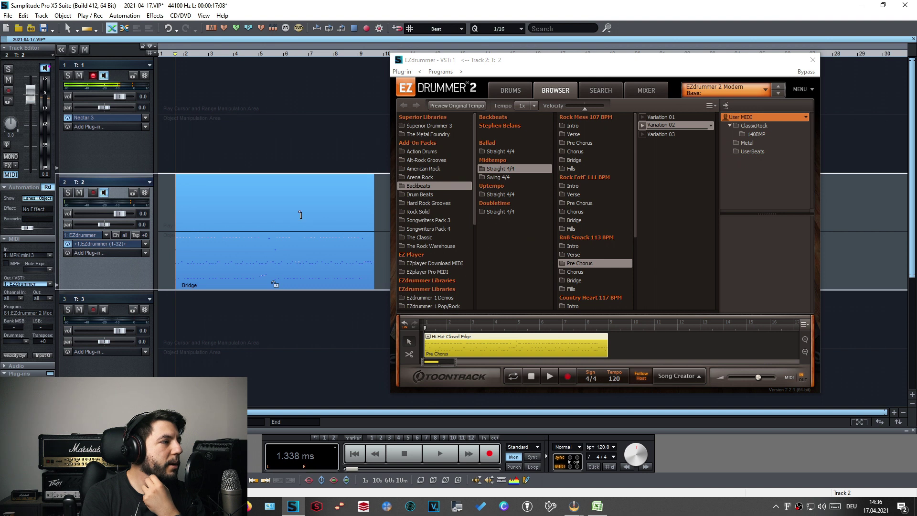
{"action": "left_click", "coordinate": [283, 256]}
- Examine the Bridge object's notes from the beginning in the MIDI Editor and close the editor
{"action": "double_click", "coordinate": [301, 262]}
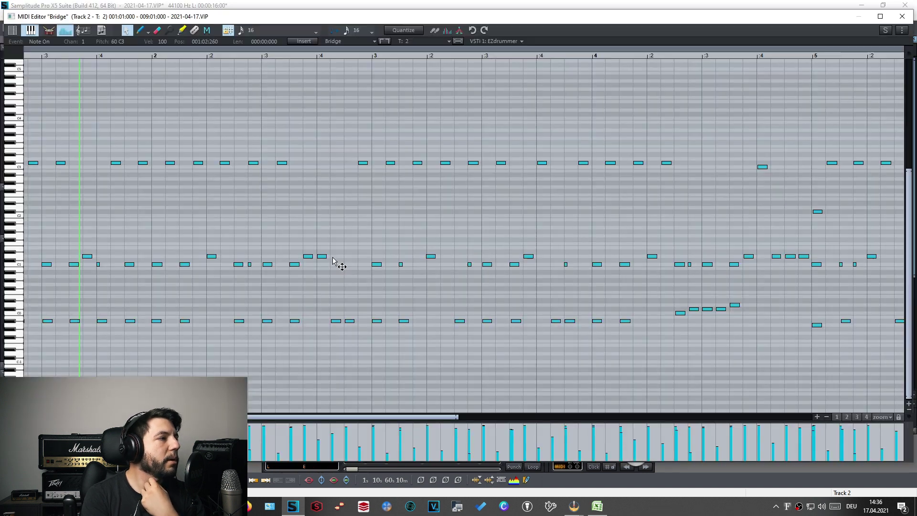
{"action": "left_click_drag", "start_coordinate": [378, 416], "coordinate": [337, 416]}
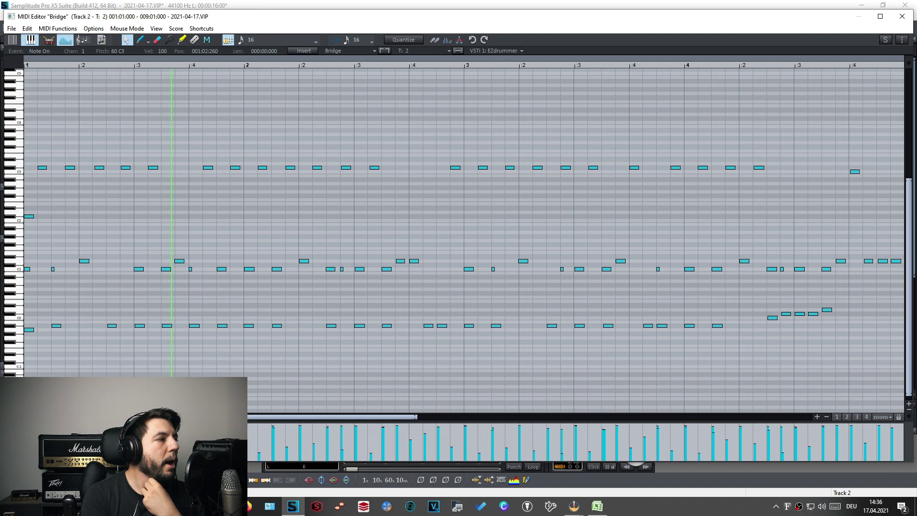
{"action": "left_click", "coordinate": [902, 16]}
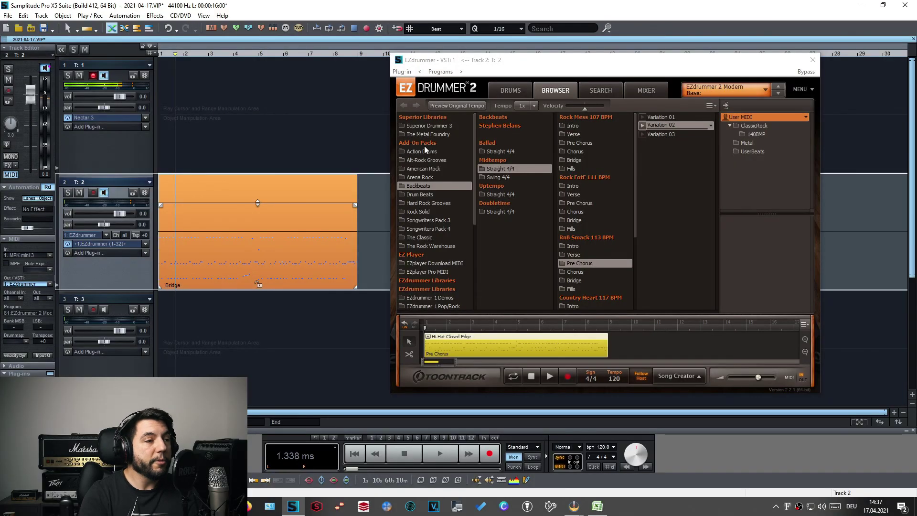
- Reopen User MIDI in Explorer, go up to its parent EZdrummer folder and view the actions available for User MIDI
{"action": "right_click", "coordinate": [749, 126]}
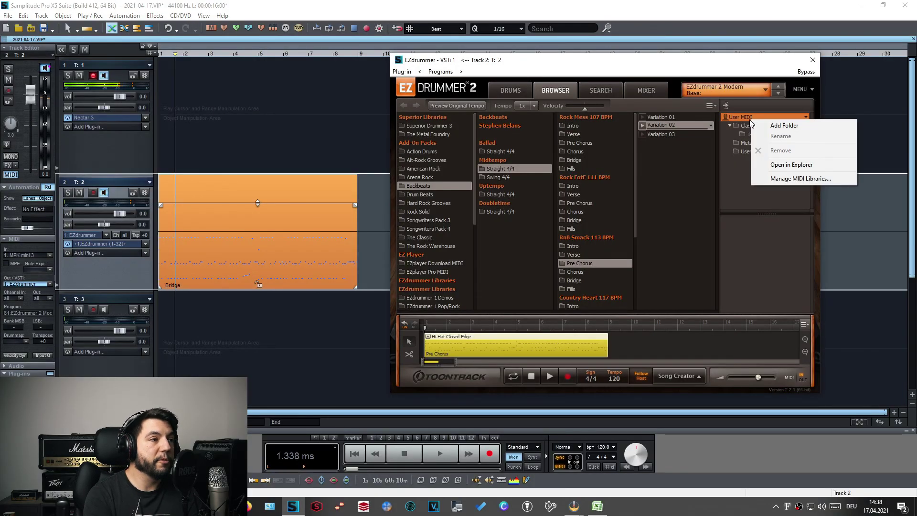
{"action": "left_click", "coordinate": [803, 166]}
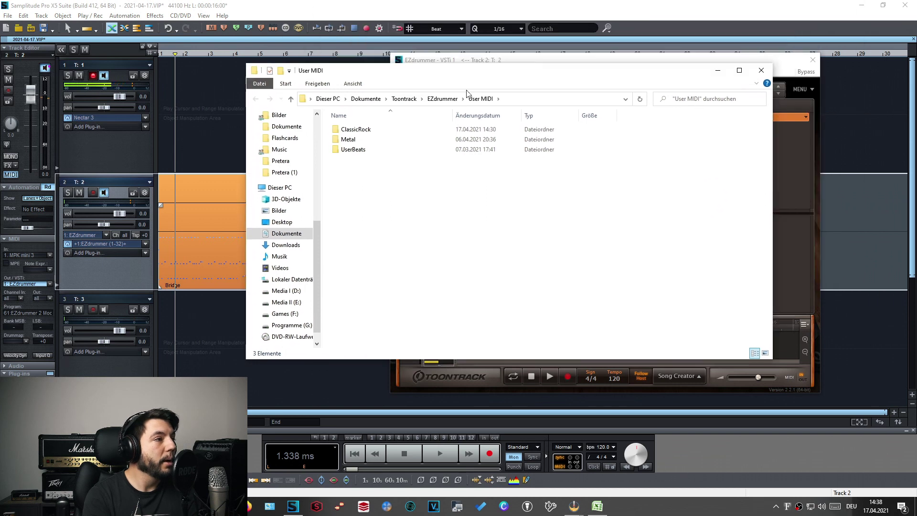
{"action": "left_click", "coordinate": [291, 99]}
{"action": "right_click", "coordinate": [354, 151]}
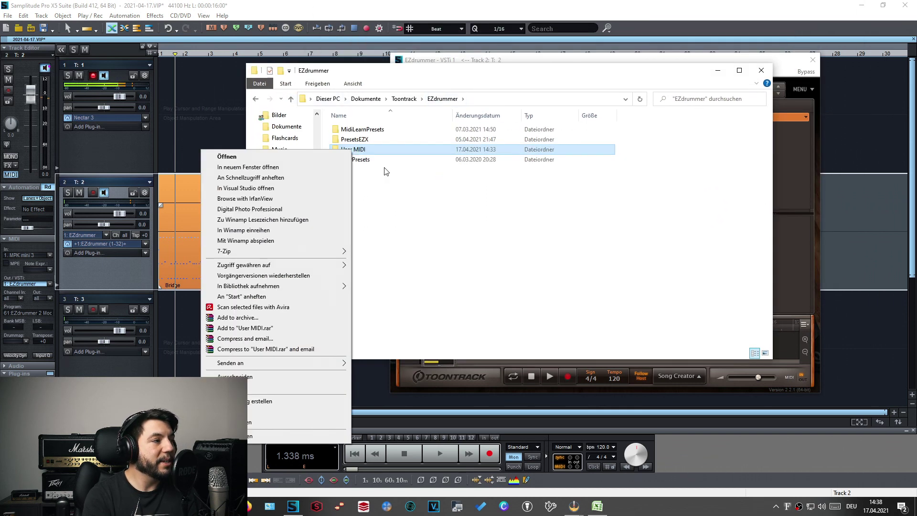
{"action": "left_click", "coordinate": [400, 233]}
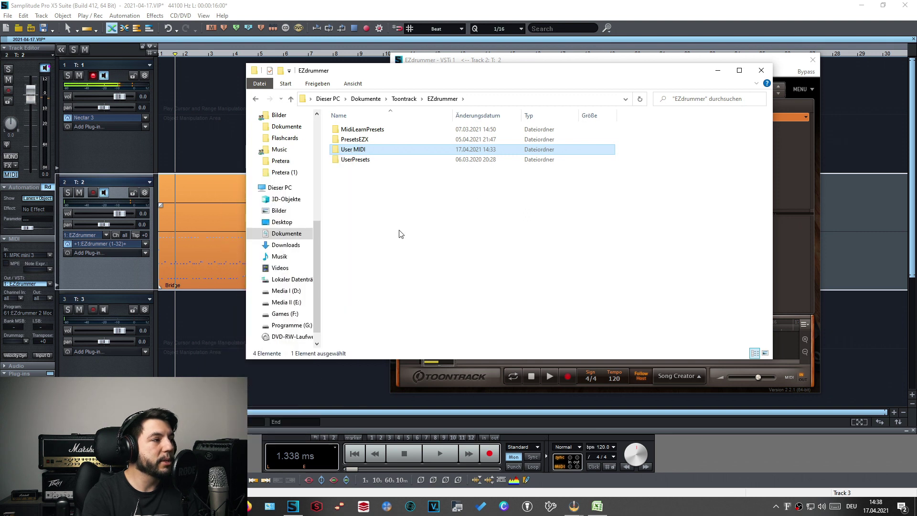
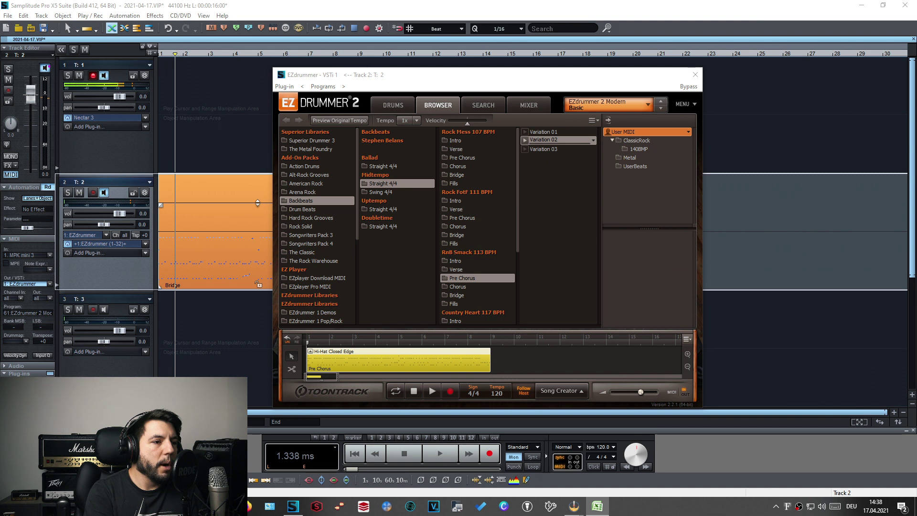
- Reposition the EZdrummer plug-in window and open the settings for managing MIDI libraries
{"action": "left_click_drag", "start_coordinate": [612, 77], "coordinate": [583, 104]}
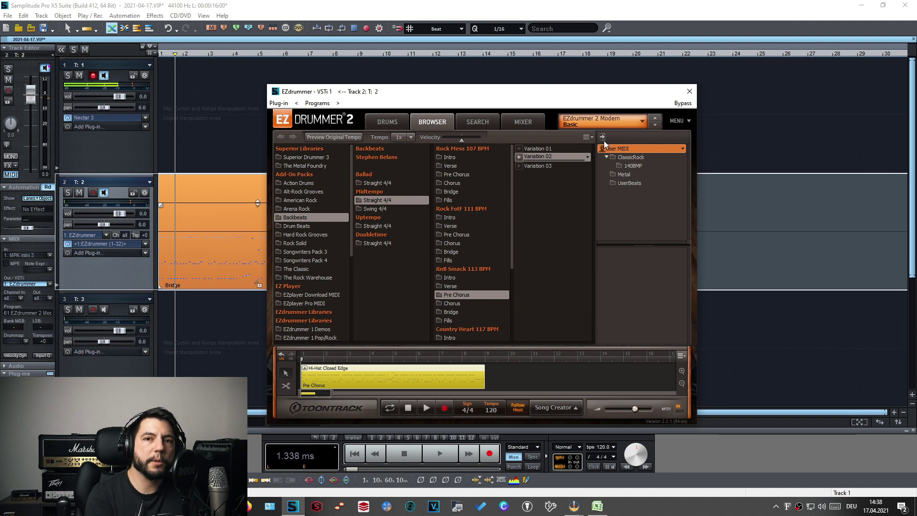
{"action": "left_click", "coordinate": [587, 136]}
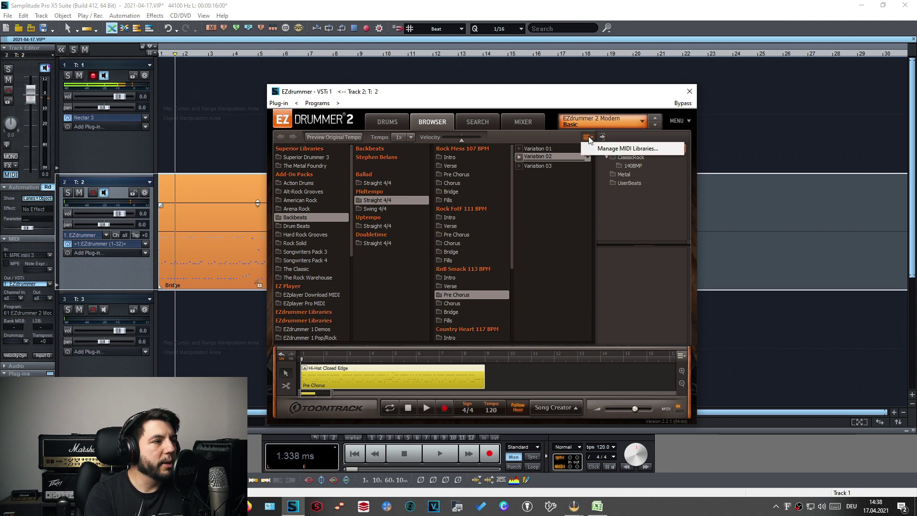
{"action": "left_click", "coordinate": [615, 150]}
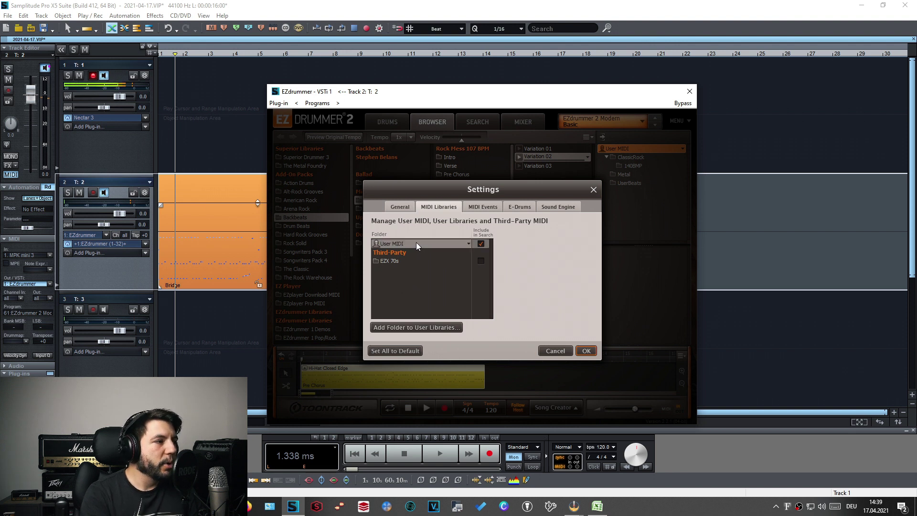
- View the User MIDI library's folder in Explorer from the settings, close it and check the library's Include in Search option
{"action": "left_click", "coordinate": [469, 244]}
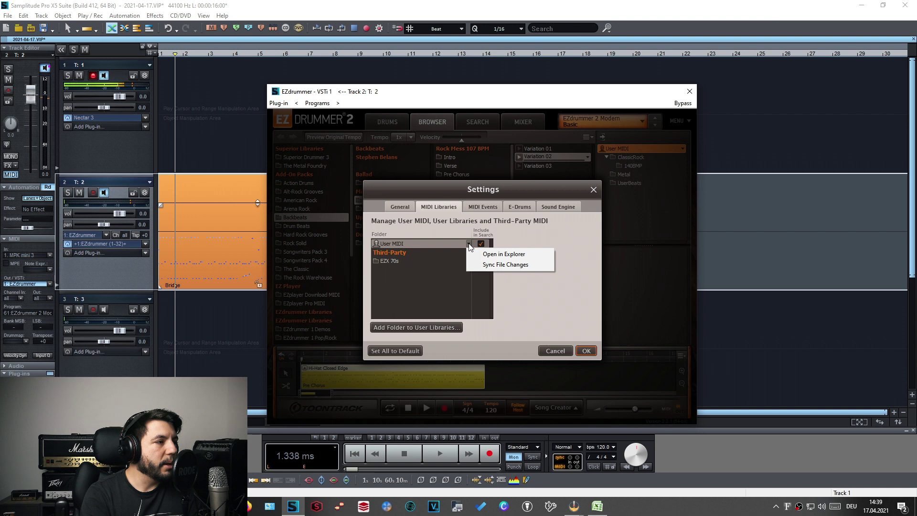
{"action": "left_click", "coordinate": [512, 257]}
{"action": "left_click_drag", "start_coordinate": [487, 73], "coordinate": [378, 222]}
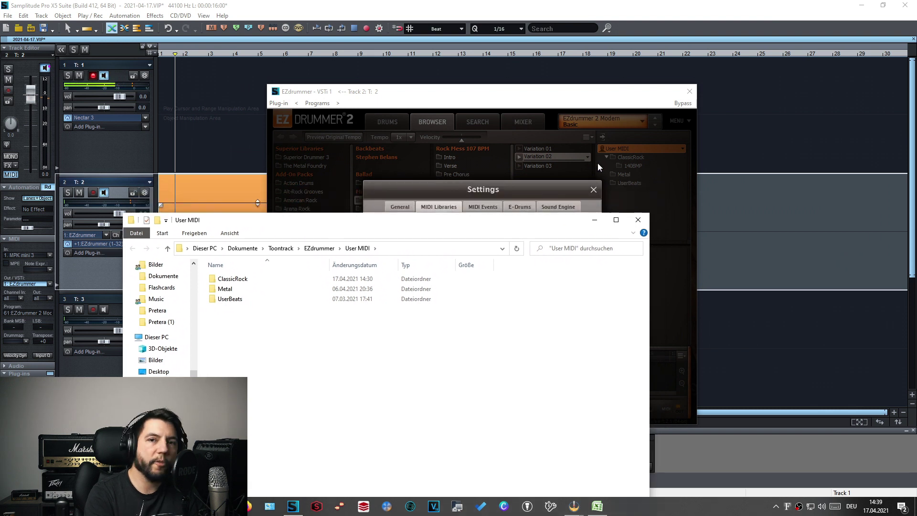
{"action": "left_click", "coordinate": [640, 222]}
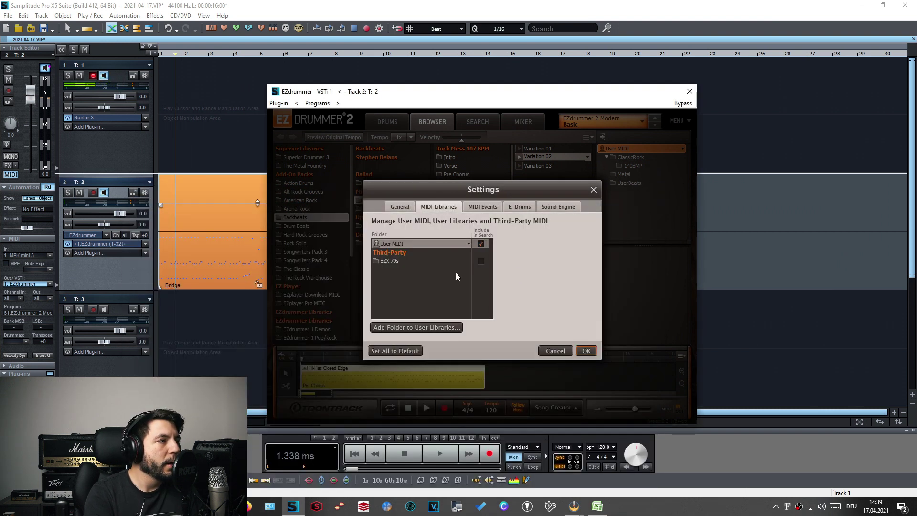
{"action": "left_click", "coordinate": [482, 244]}
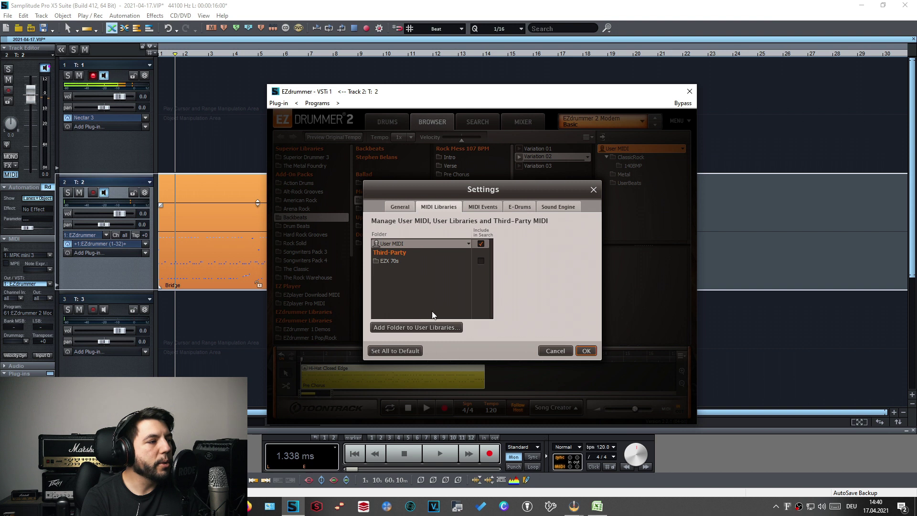
- Add the Metal Riff folder from Desktop > Bias Amp 2 Test to the User Libraries
{"action": "left_click", "coordinate": [399, 328]}
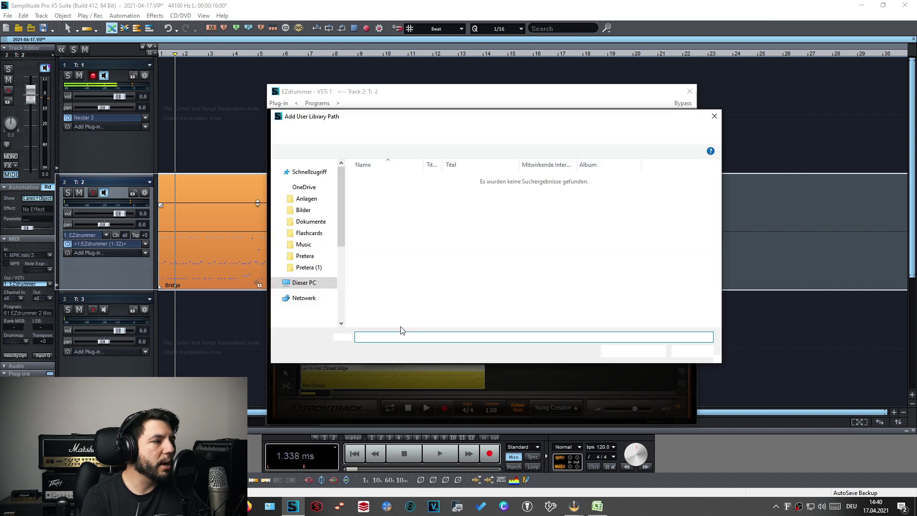
{"action": "left_click_drag", "start_coordinate": [436, 117], "coordinate": [446, 163]}
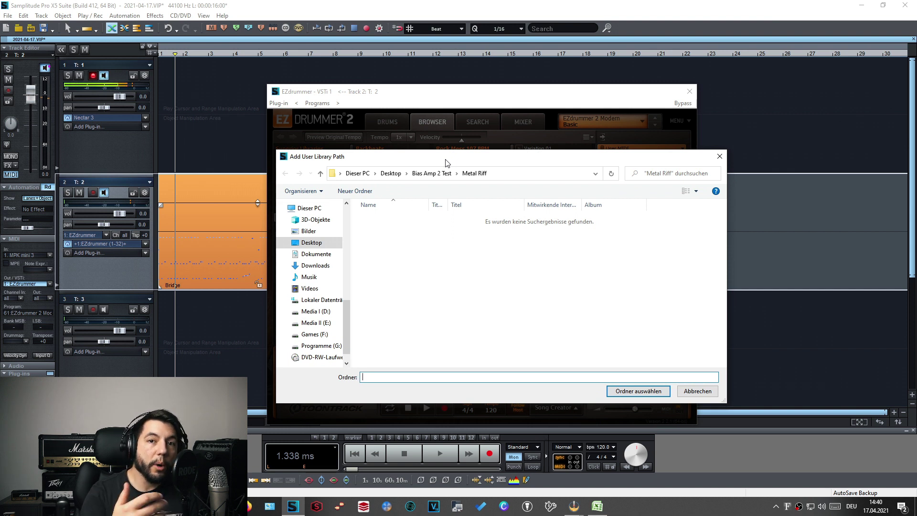
{"action": "left_click_drag", "start_coordinate": [445, 162], "coordinate": [464, 170]}
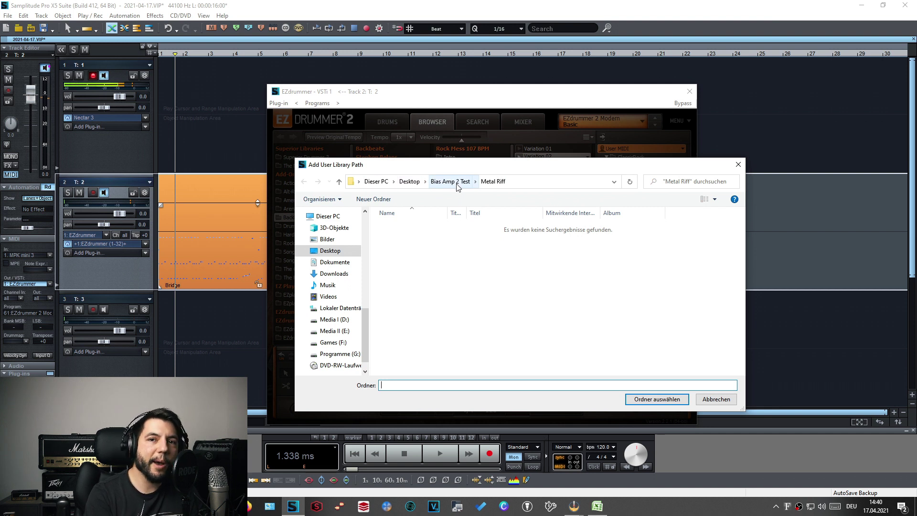
{"action": "left_click_drag", "start_coordinate": [466, 169], "coordinate": [474, 196]}
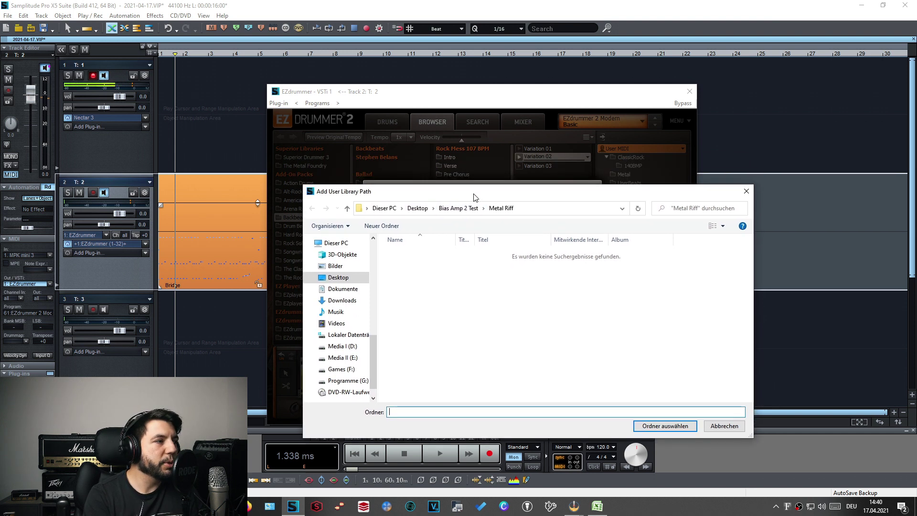
{"action": "left_click", "coordinate": [664, 426]}
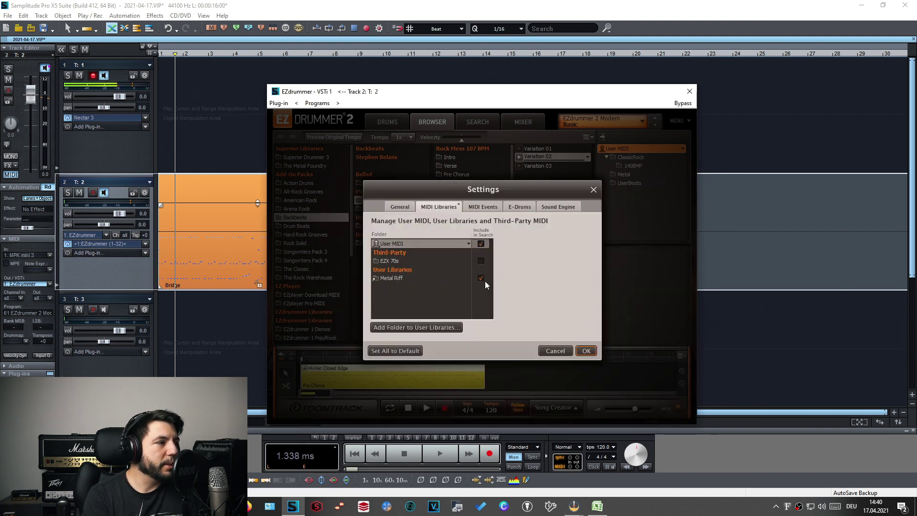
- Turn off Include in Search for the Metal Riff folder and remove it from the User Libraries
{"action": "left_click", "coordinate": [389, 278]}
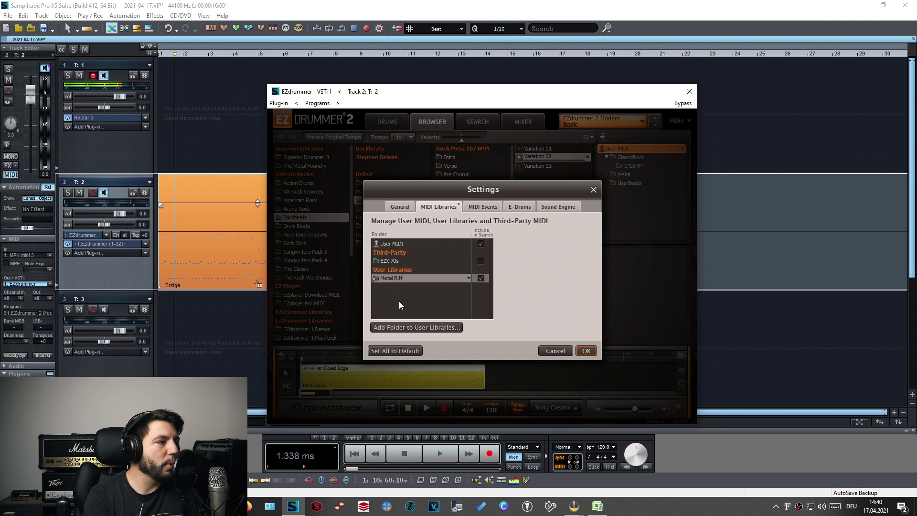
{"action": "left_click", "coordinate": [468, 277]}
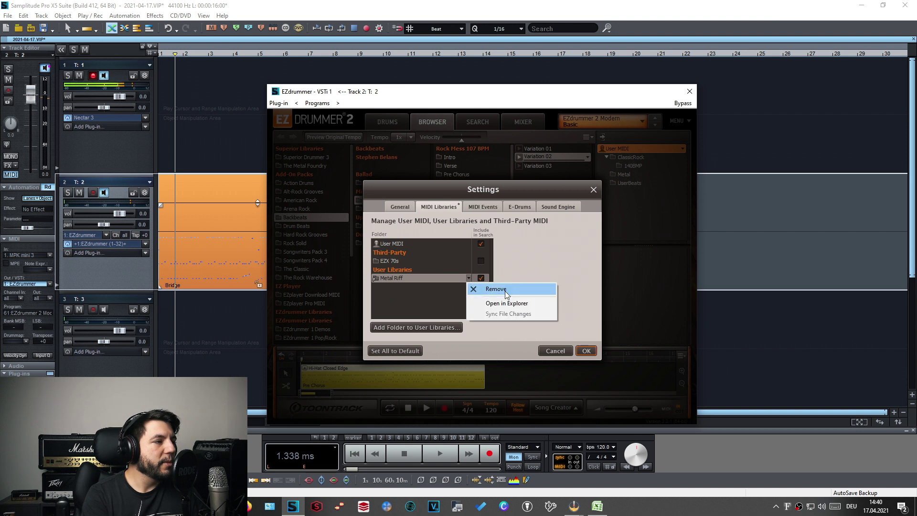
{"action": "left_click", "coordinate": [432, 296]}
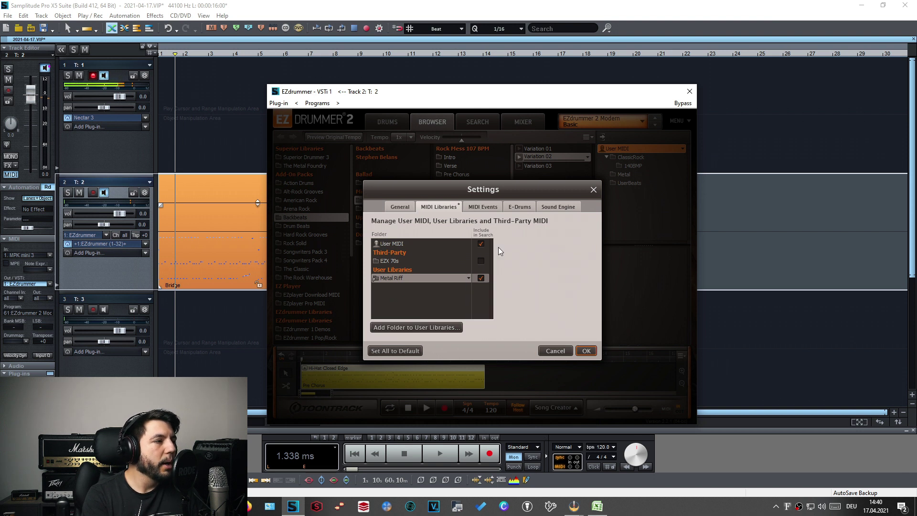
{"action": "left_click", "coordinate": [481, 278]}
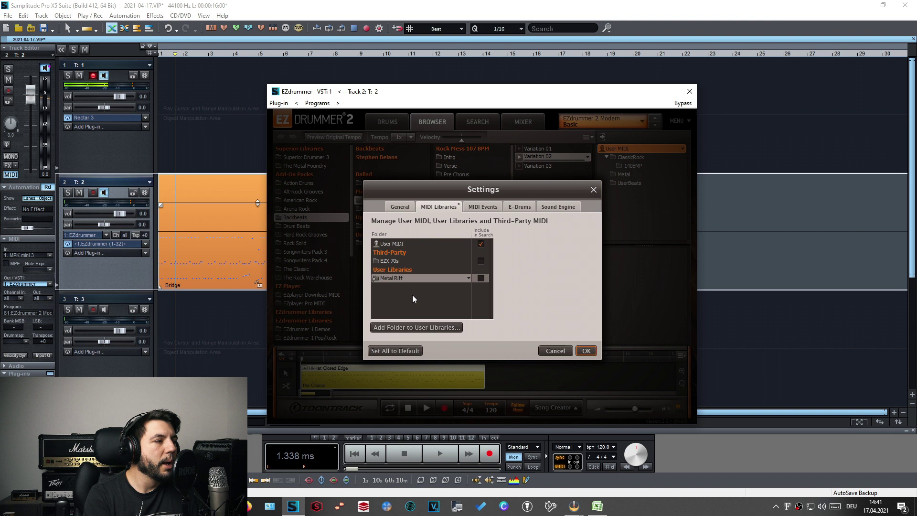
{"action": "right_click", "coordinate": [457, 278]}
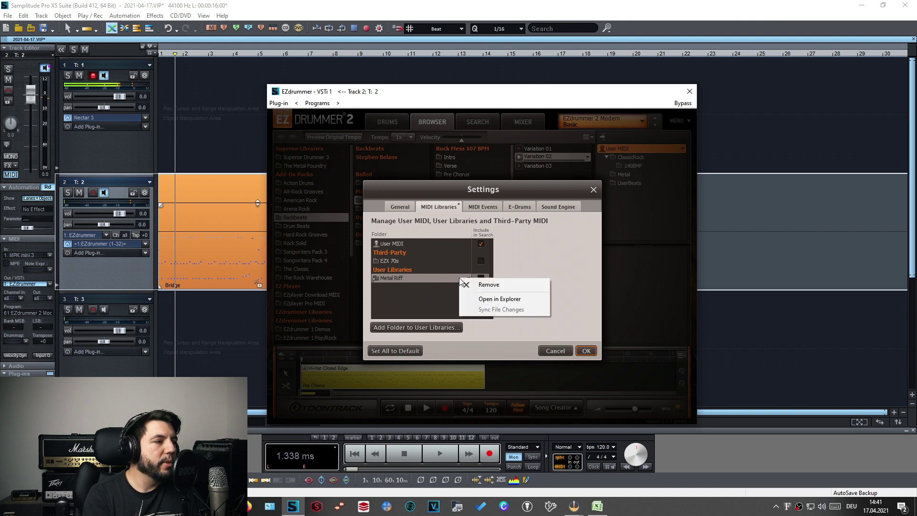
{"action": "left_click", "coordinate": [489, 285]}
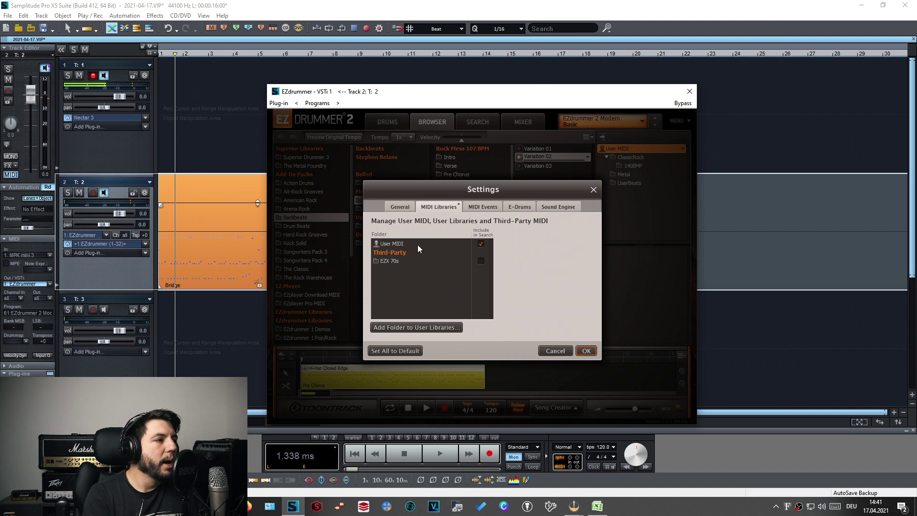
- Sync the file changes of the User MIDI library from the MIDI library settings
{"action": "left_click", "coordinate": [468, 243]}
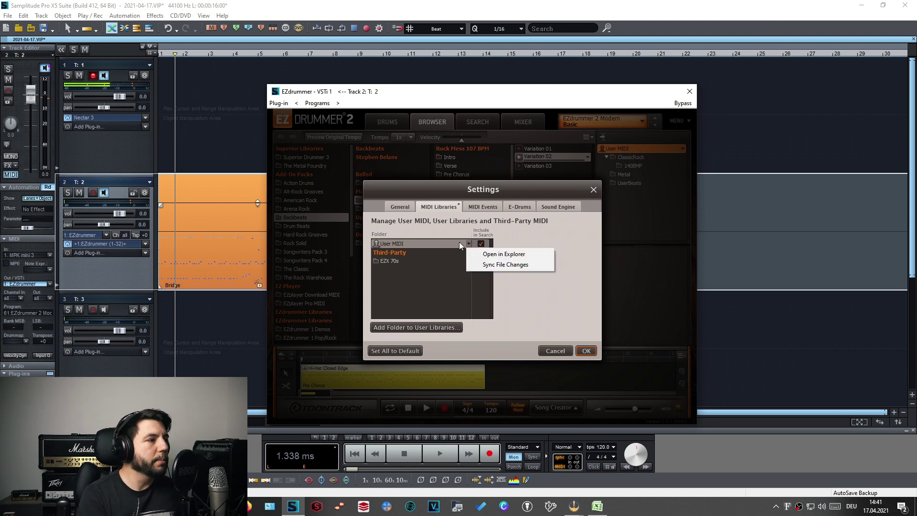
{"action": "left_click", "coordinate": [425, 303]}
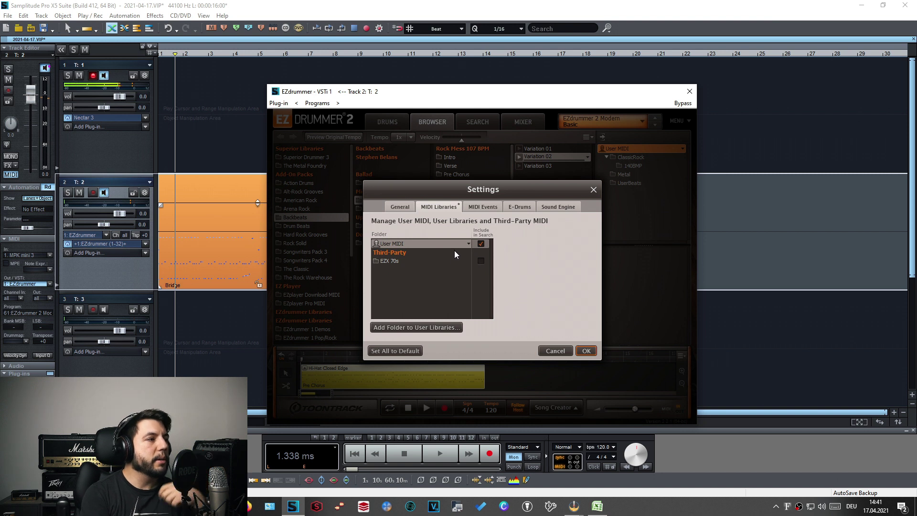
{"action": "right_click", "coordinate": [470, 245]}
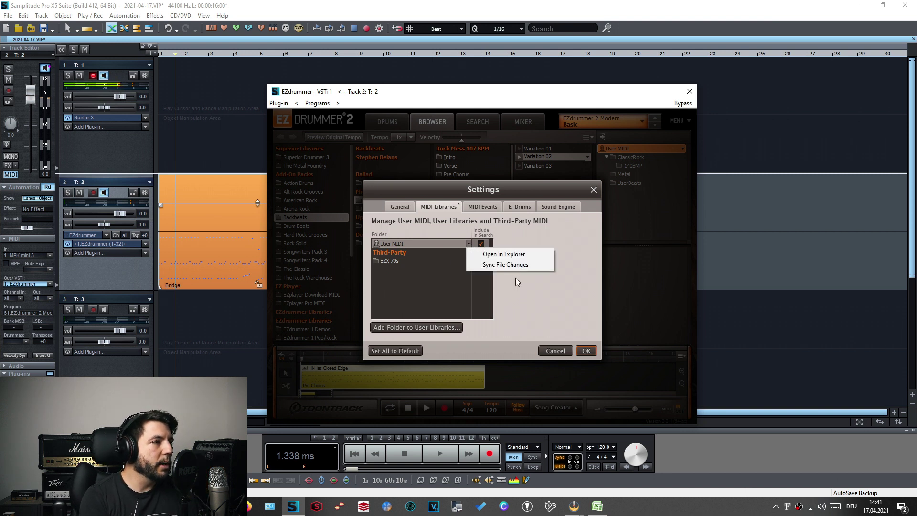
{"action": "left_click", "coordinate": [502, 265]}
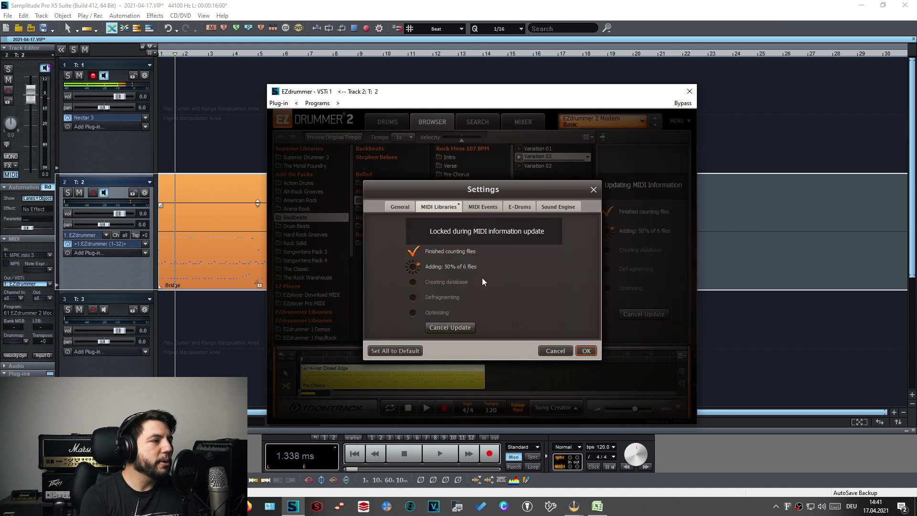